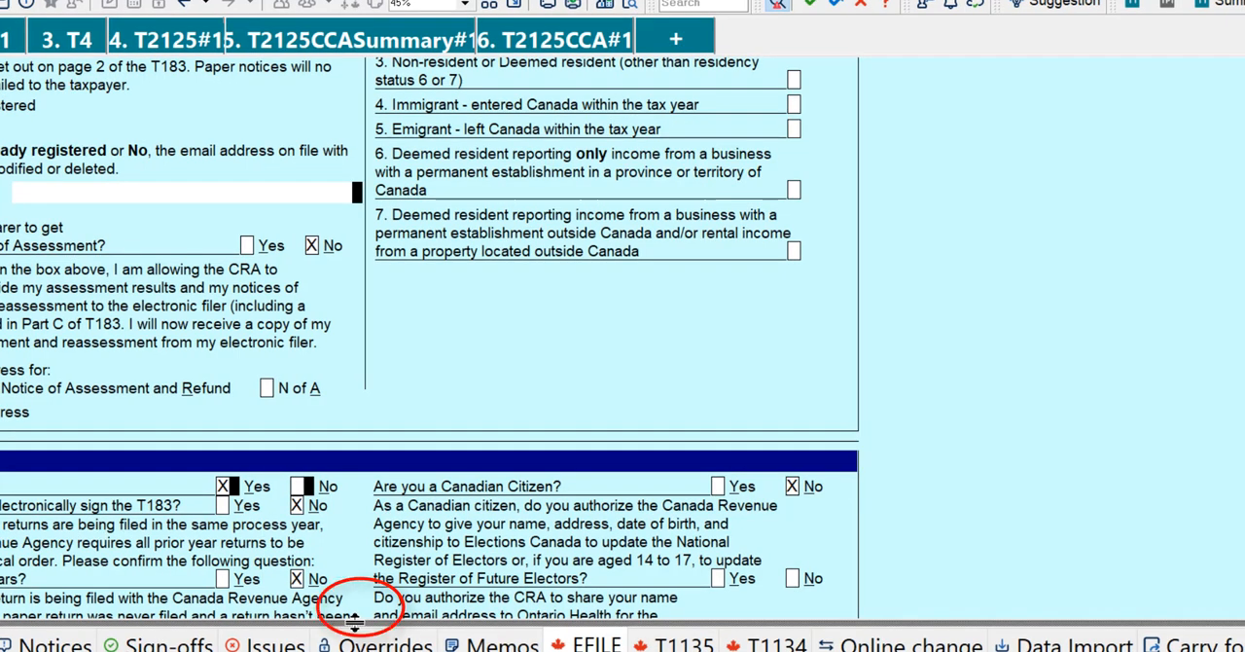
Step: Resize the auditor pane below the form so that all of its EFILE messages can be read
left_click_drag(355, 623, 350, 389)
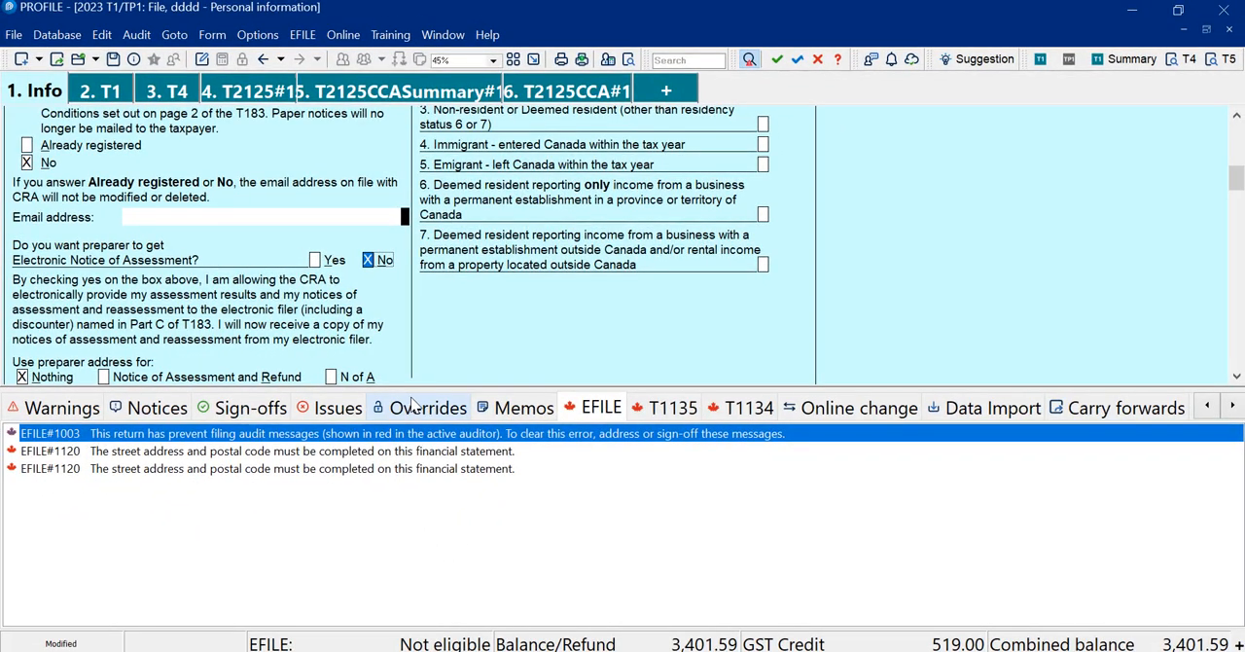
left_click_drag(421, 387, 422, 545)
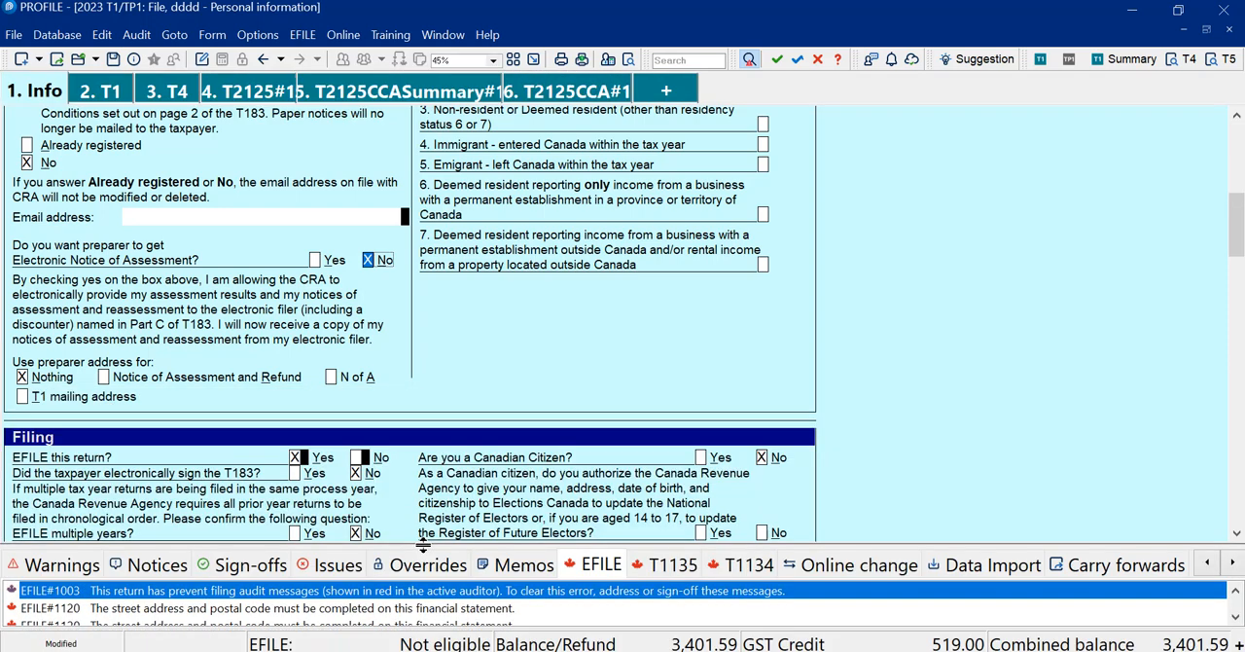
left_click_drag(421, 545, 414, 487)
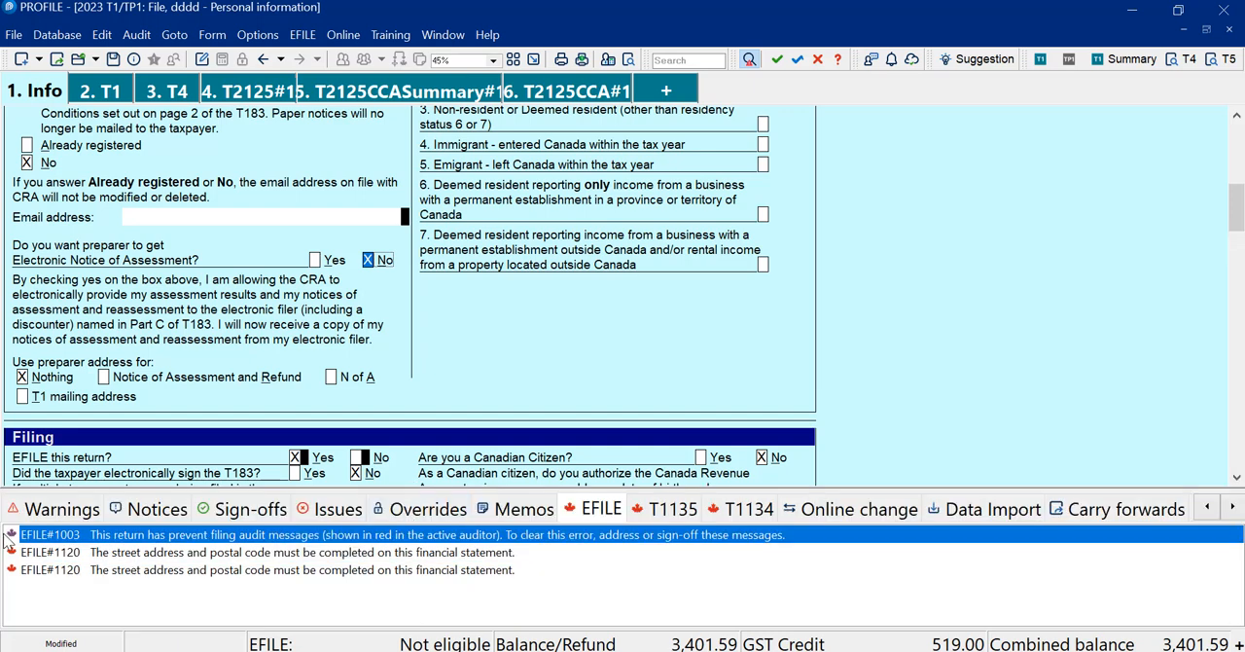
Step: Examine the two EFILE#1120 messages about the street address and postal code in the auditor
left_click(73, 551)
left_click(105, 570)
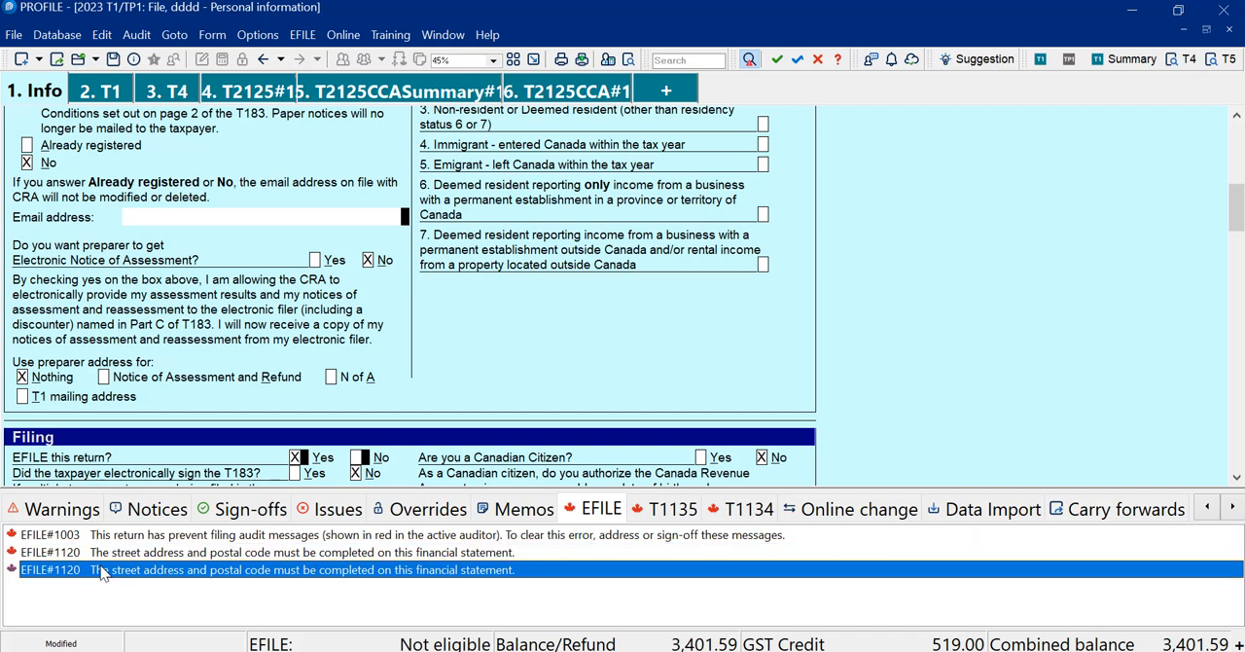
left_click(90, 559)
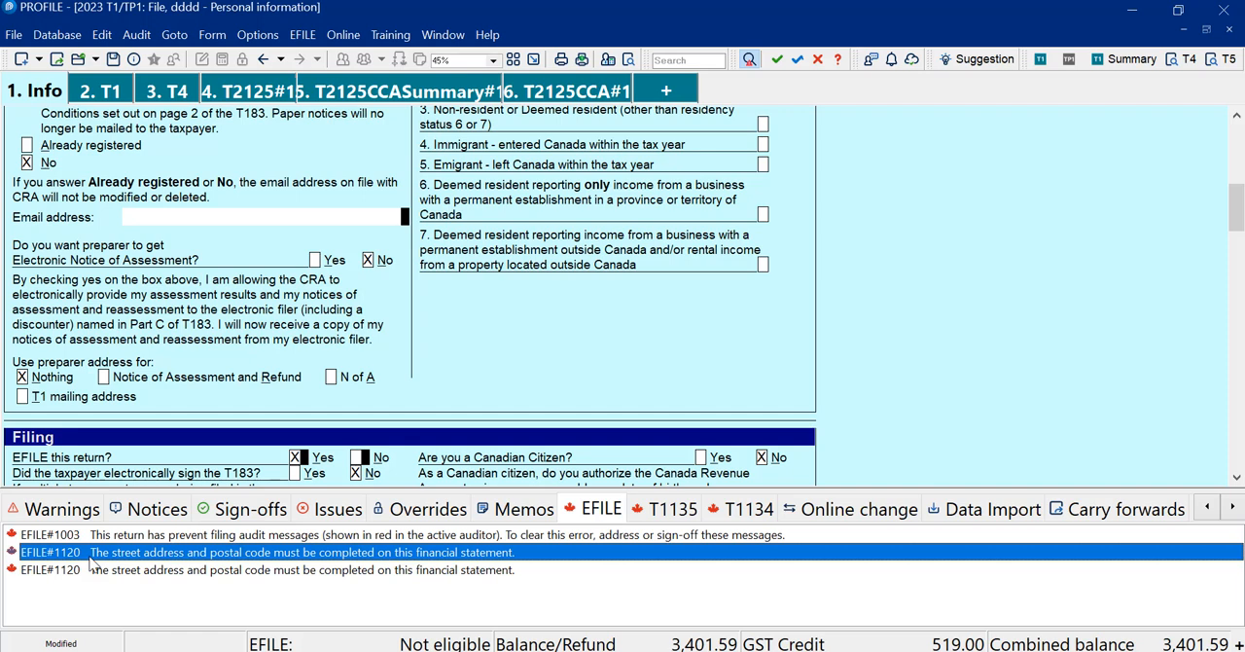
left_click(99, 572)
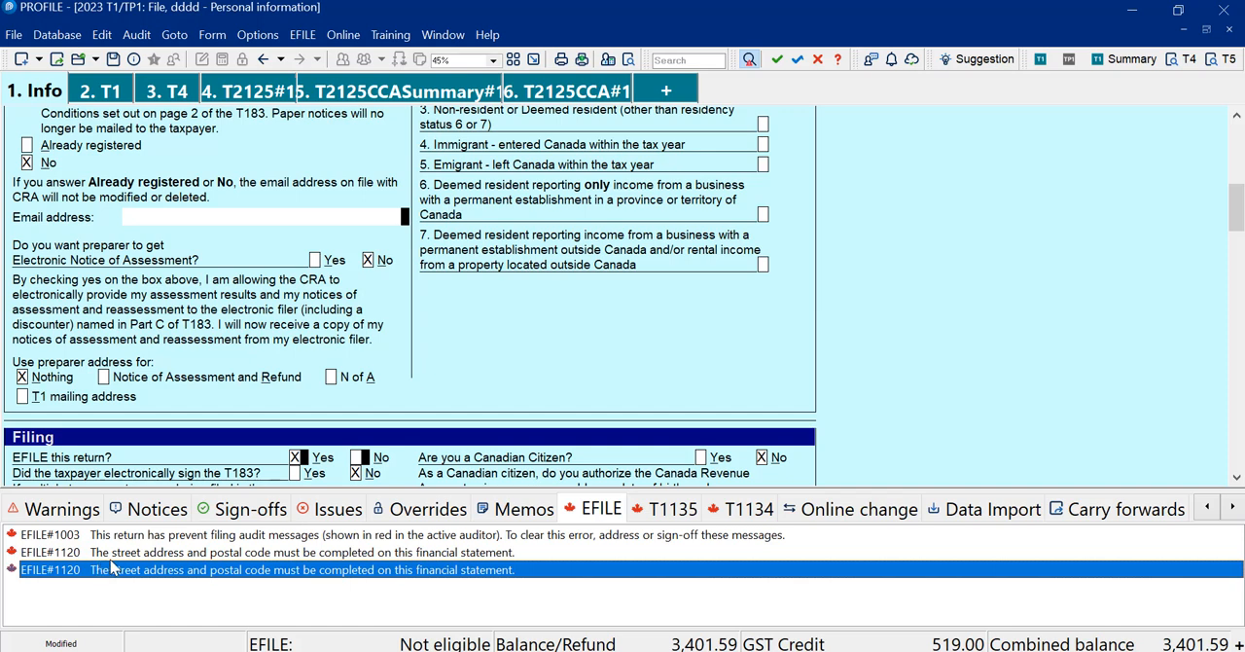
left_click(102, 557)
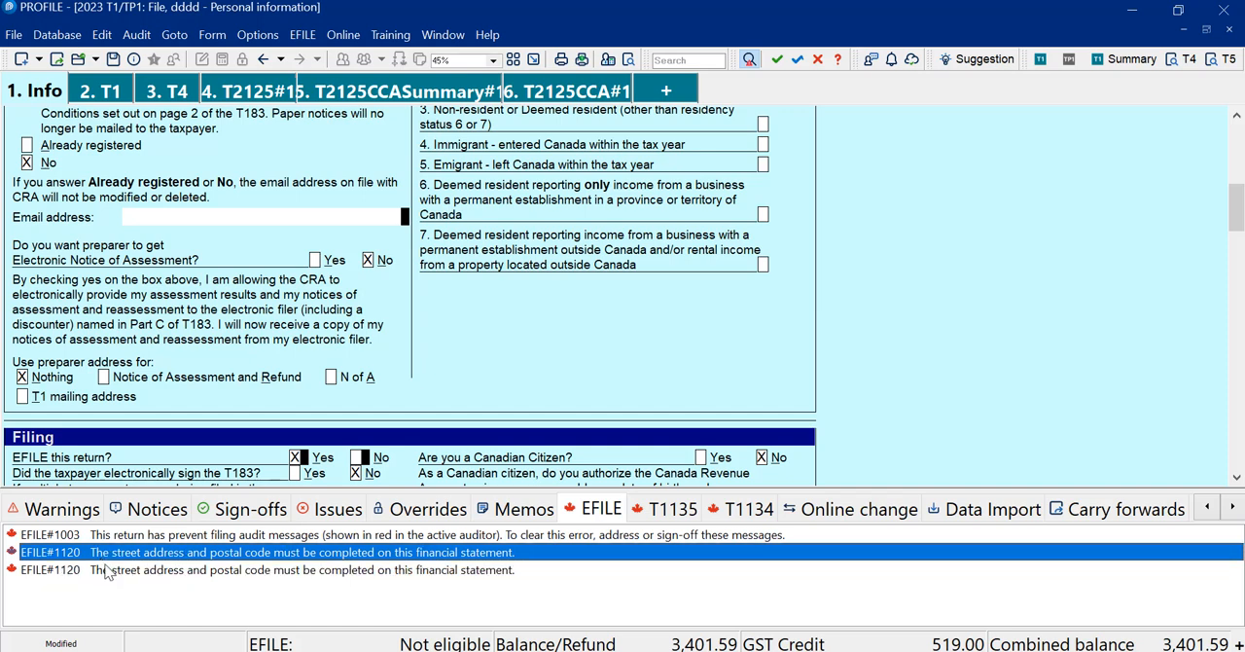
left_click(106, 572)
left_click(98, 555)
Step: Show the return's warnings in the auditor and switch to the summary of audit messages
left_click(63, 512)
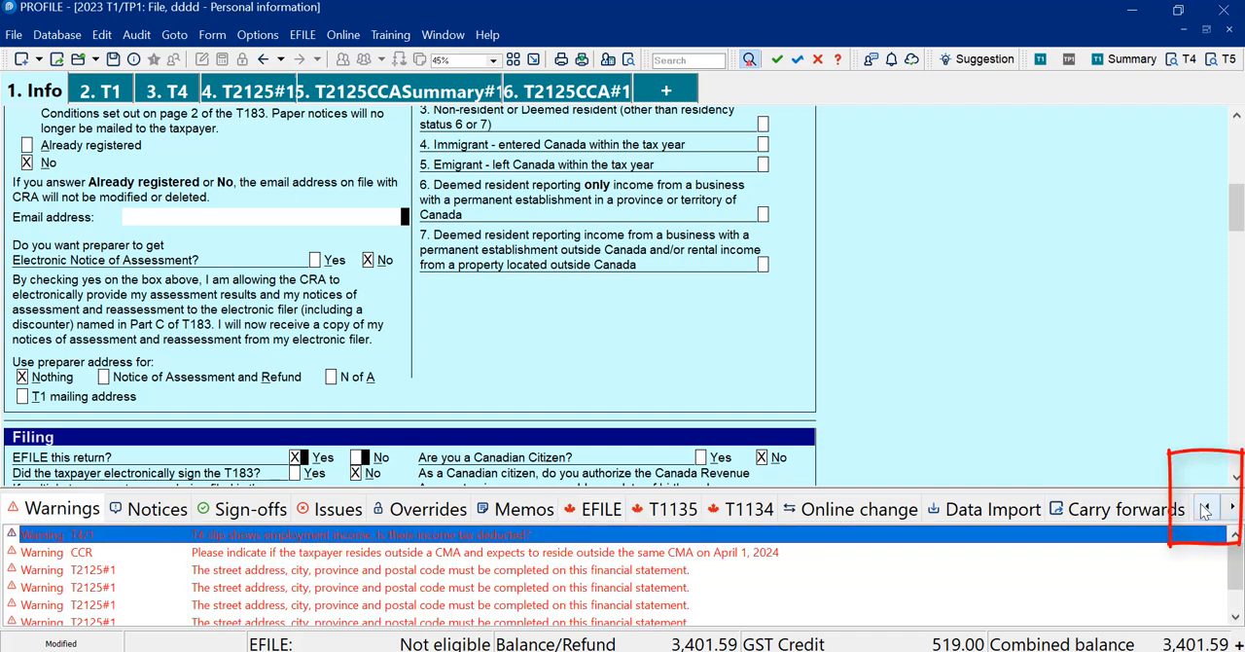
left_click(1206, 507)
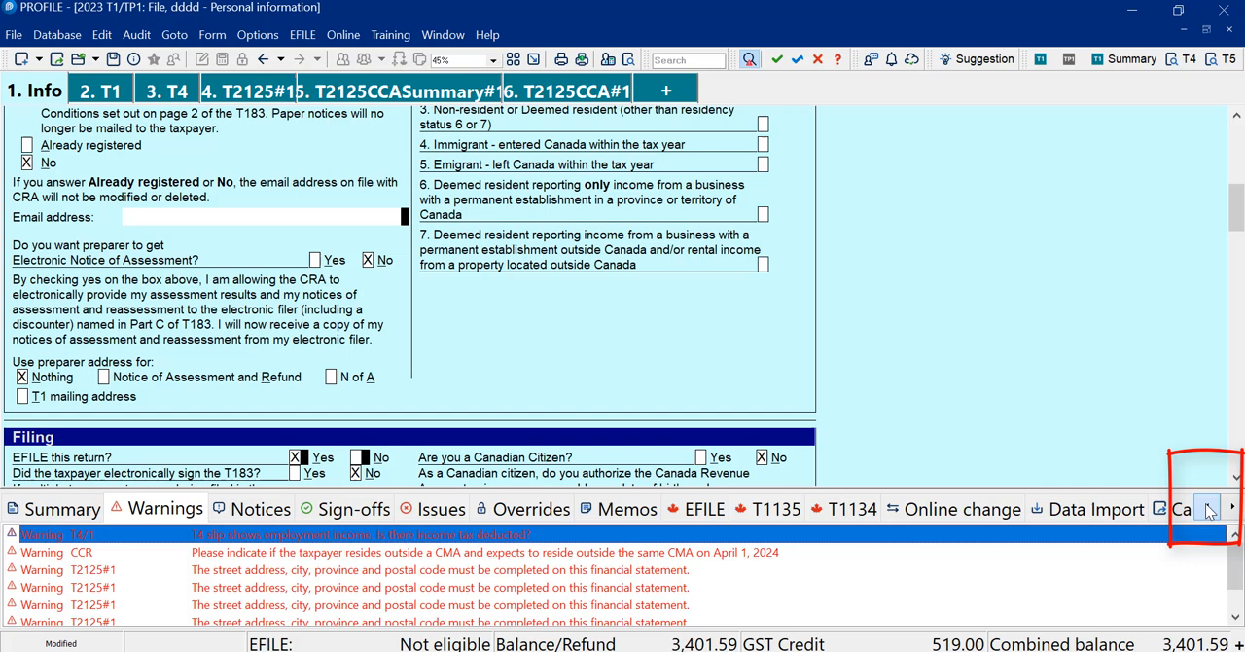
left_click(41, 516)
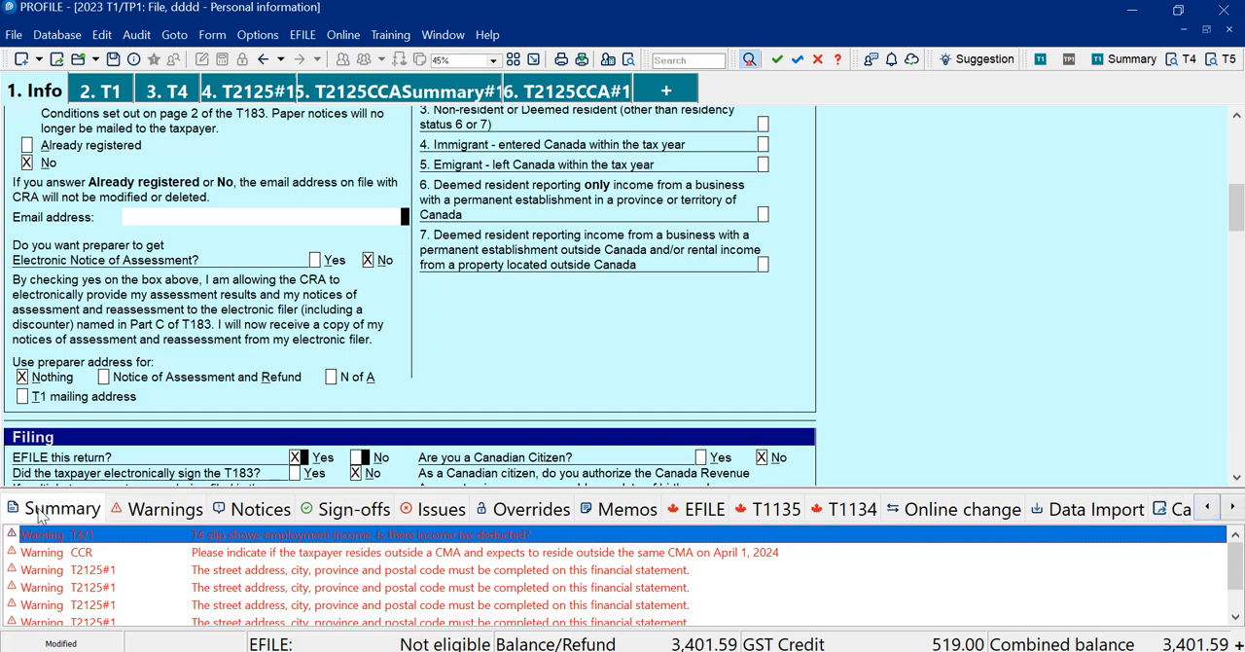
Step: Open the T4 income tax deducted warning at its field and attach a sign-off review mark to box 22 of Slip #1
double_click(101, 543)
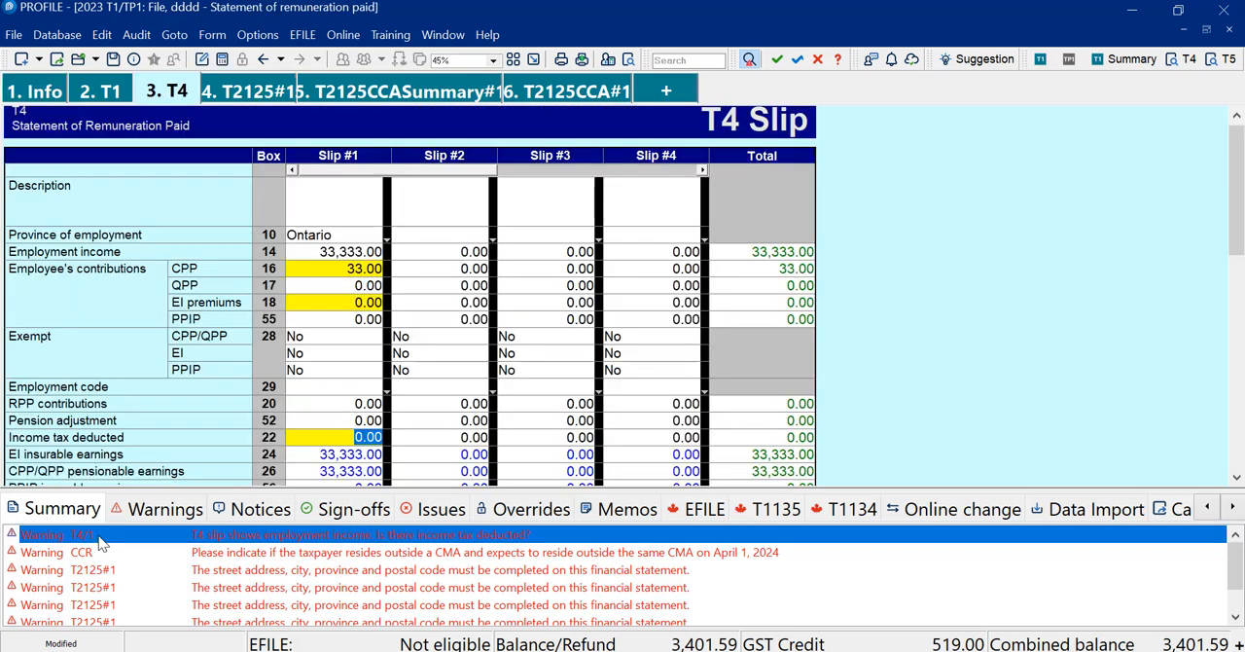
mouse_move(338, 440)
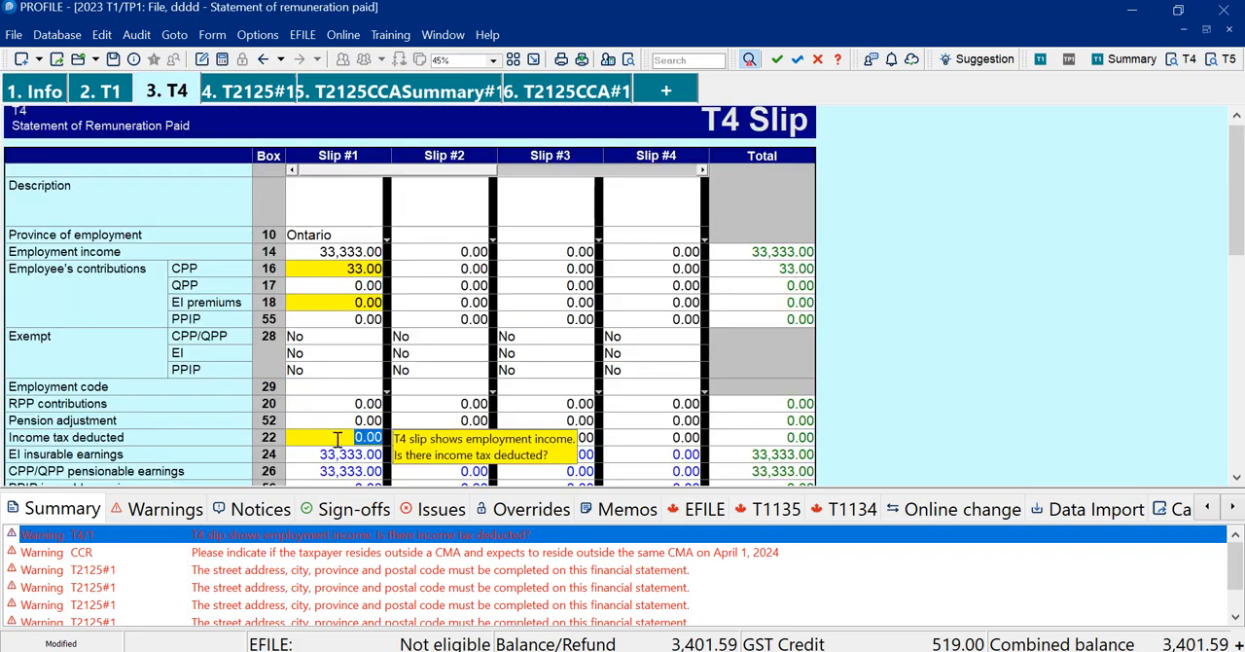
right_click(338, 440)
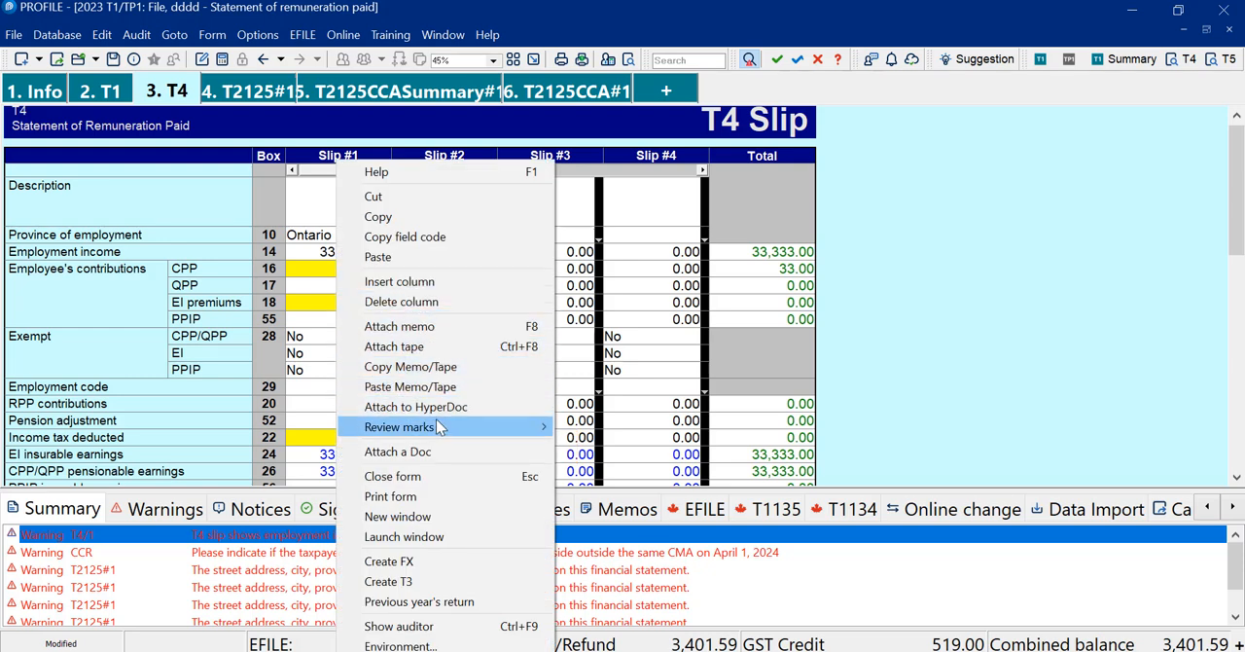
mouse_move(440, 428)
left_click(641, 444)
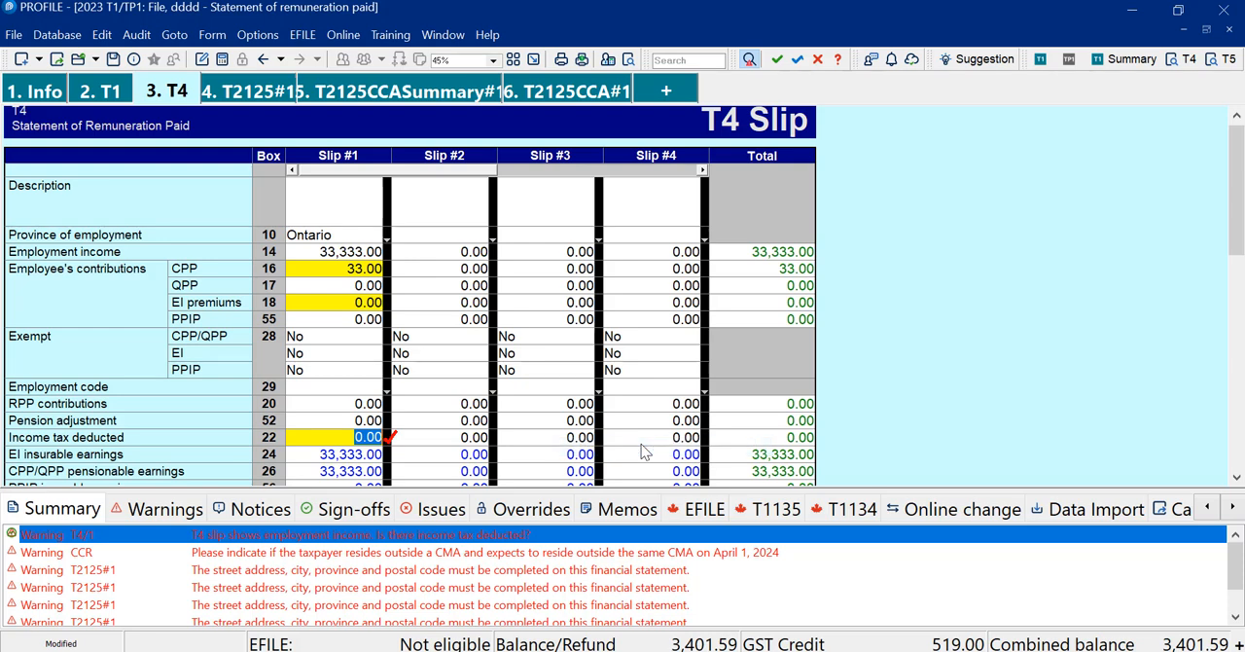
Step: Answer No to residing outside a CMA on the Canada Carbon Rebate form and open the T2125 business address warning
double_click(302, 555)
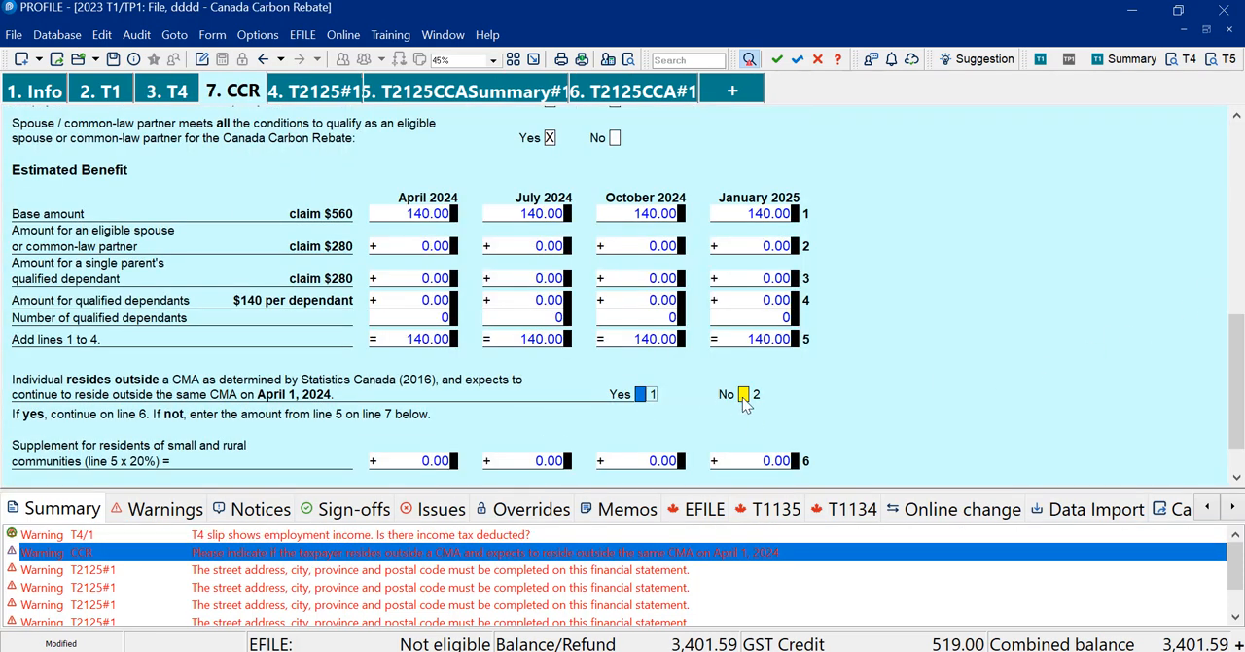
left_click(744, 396)
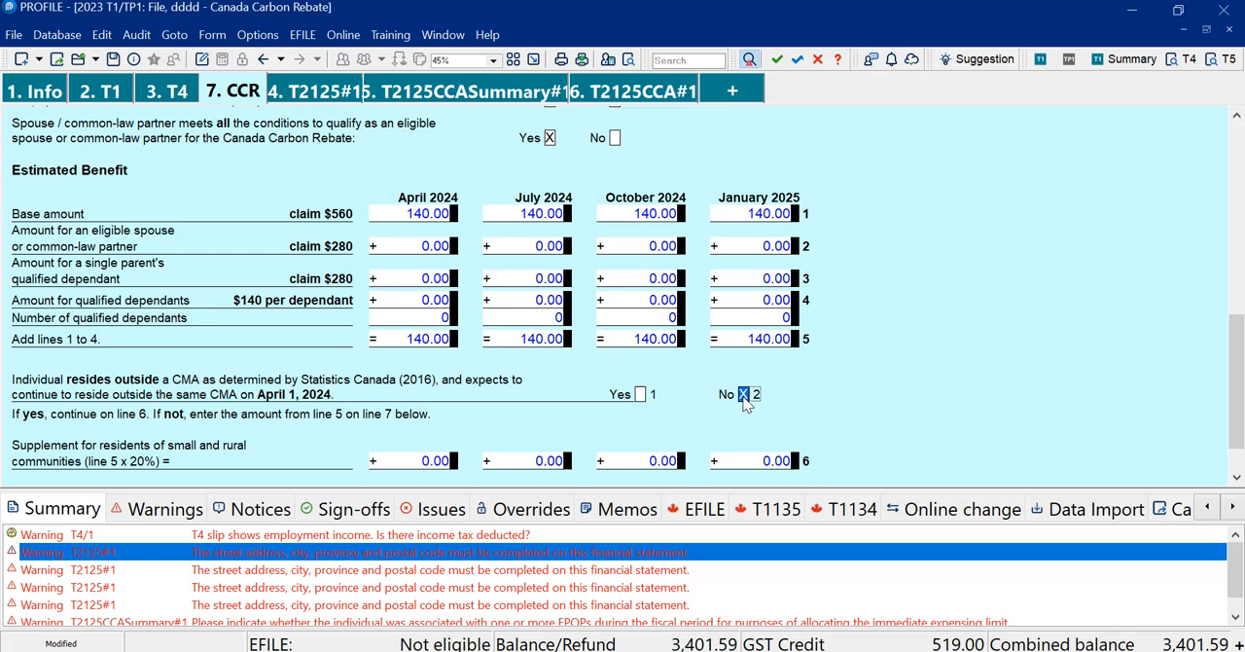
double_click(328, 554)
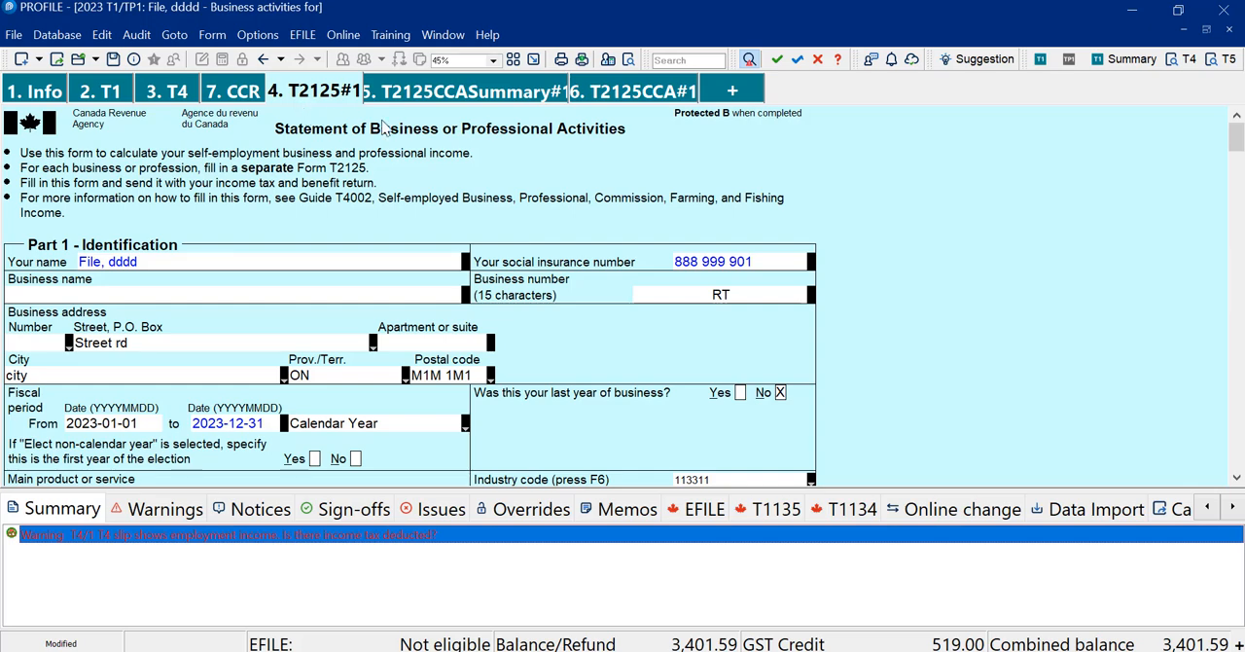
Step: Return to the remaining T4 warning and set the environment's audit options to remove audit messages on preparer sign-off and on partner sign-off
double_click(118, 539)
double_click(122, 541)
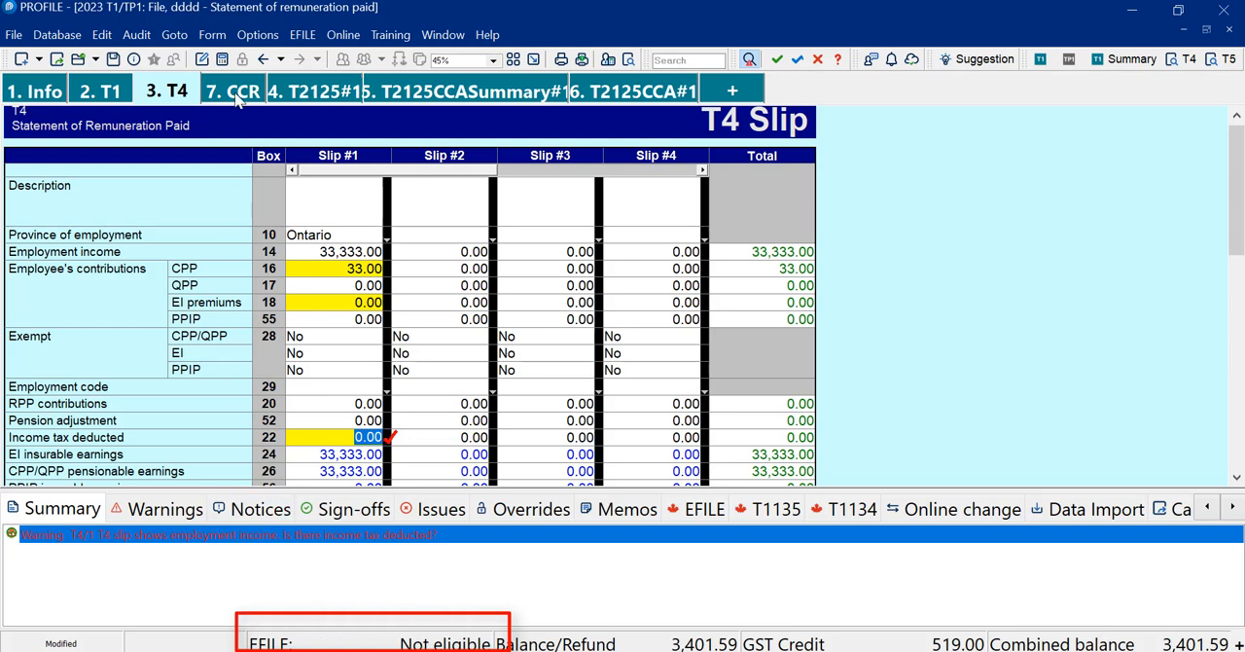
left_click(261, 39)
left_click(276, 62)
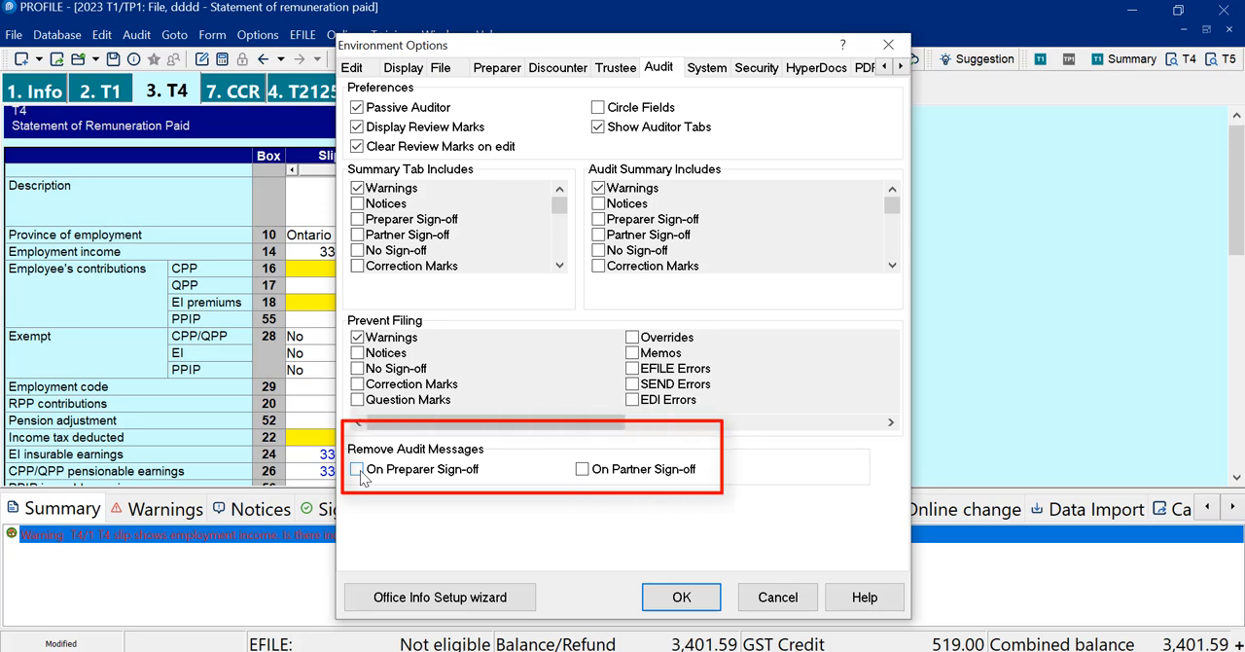
left_click(582, 469)
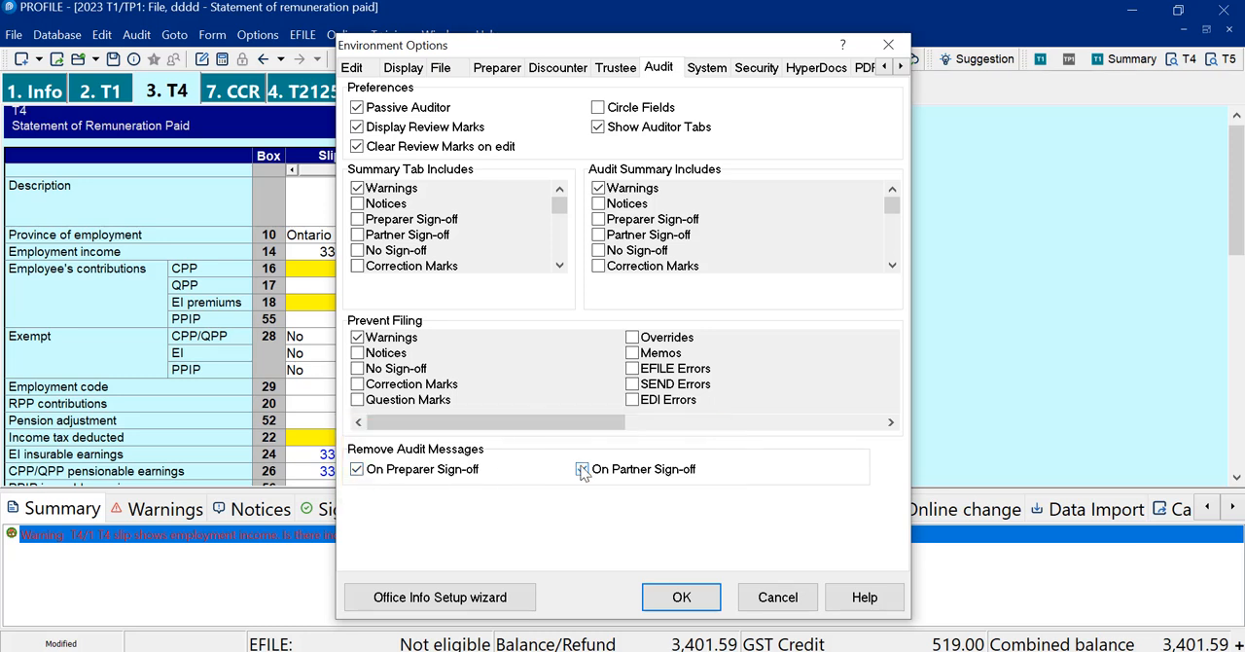
left_click(682, 596)
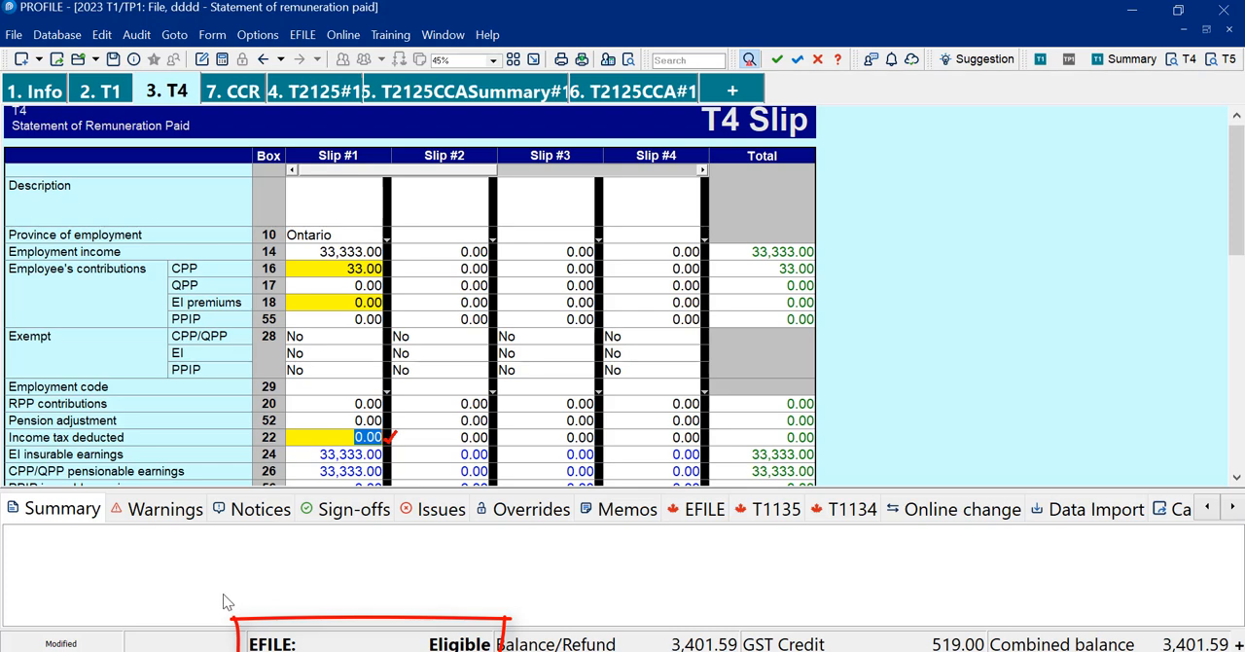
Step: Check the auditor's EFILE messages for the T1 return and start EFILE/ReFILE for it
left_click(680, 511)
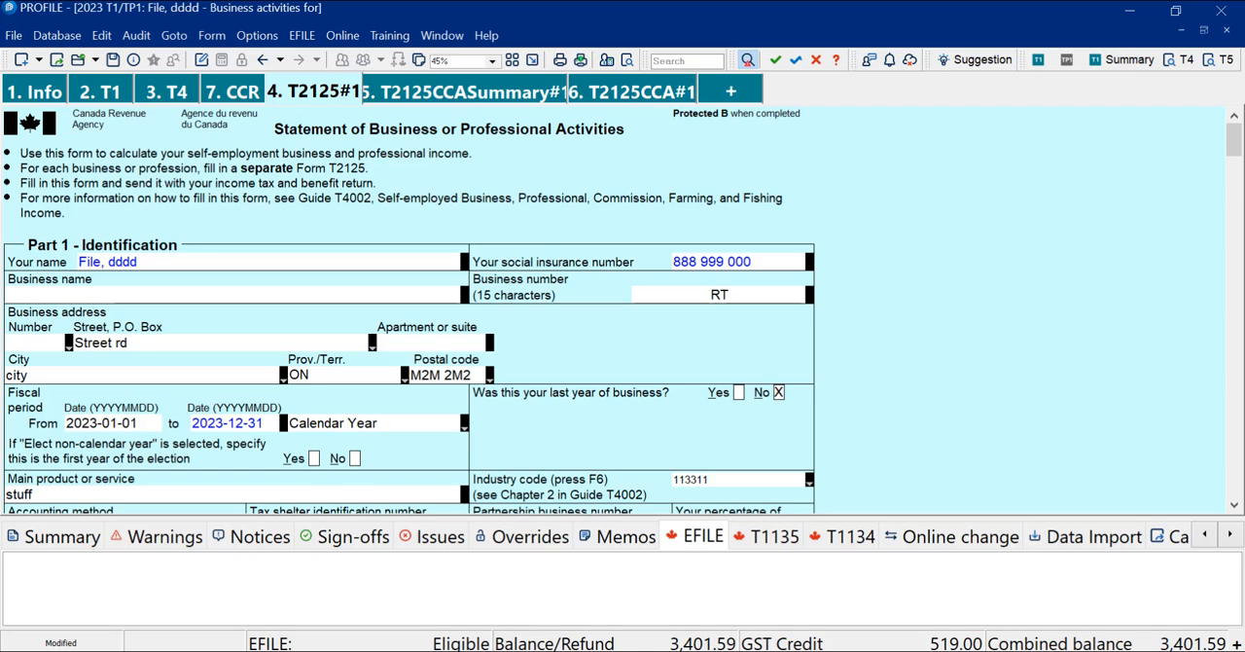
left_click(302, 35)
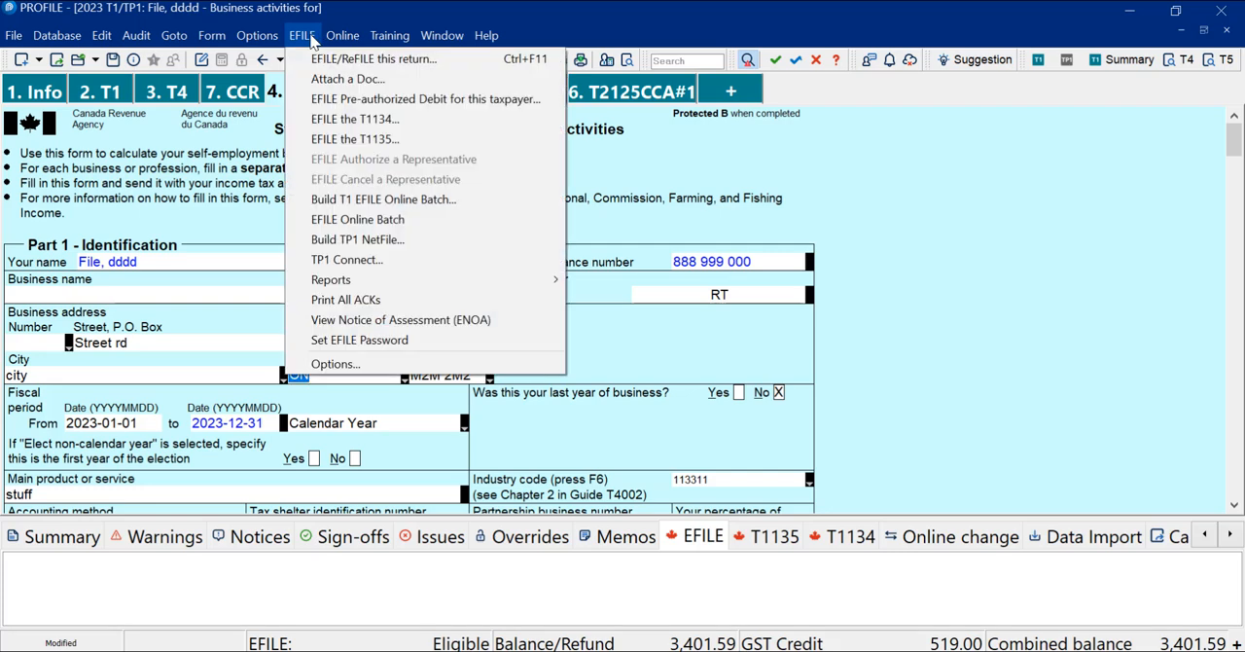
left_click(373, 58)
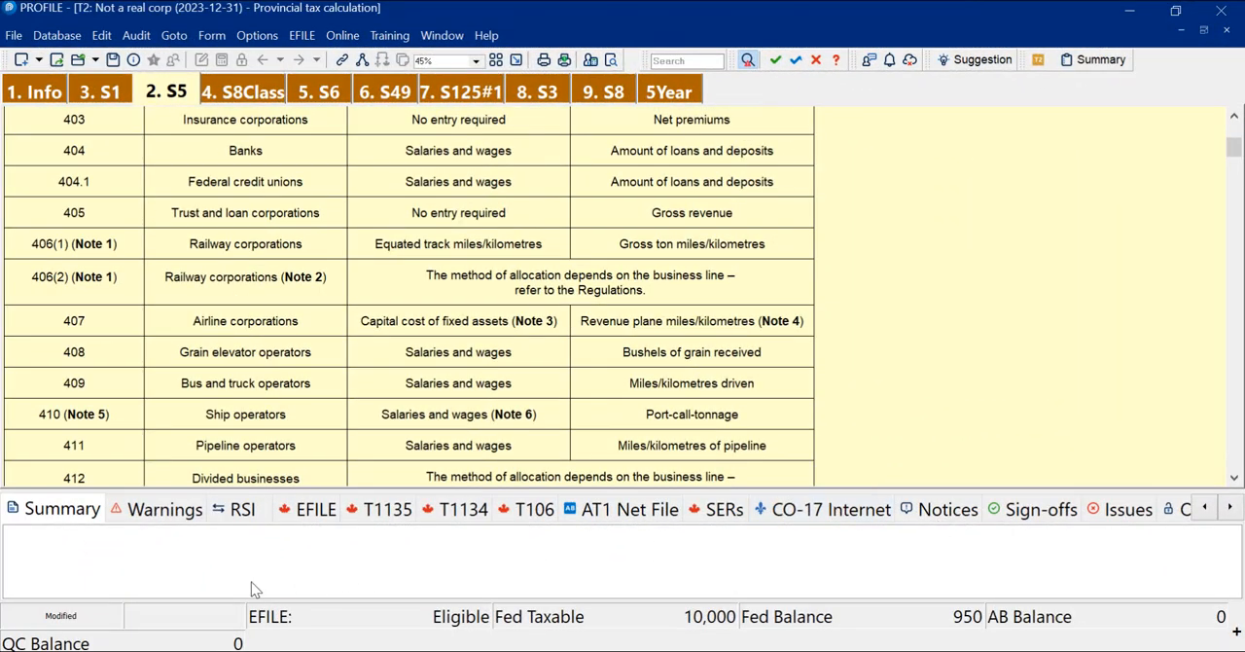
Step: Try to transmit the T2 return for Not a real corp, expand its EFILE check details and close the results
left_click(302, 35)
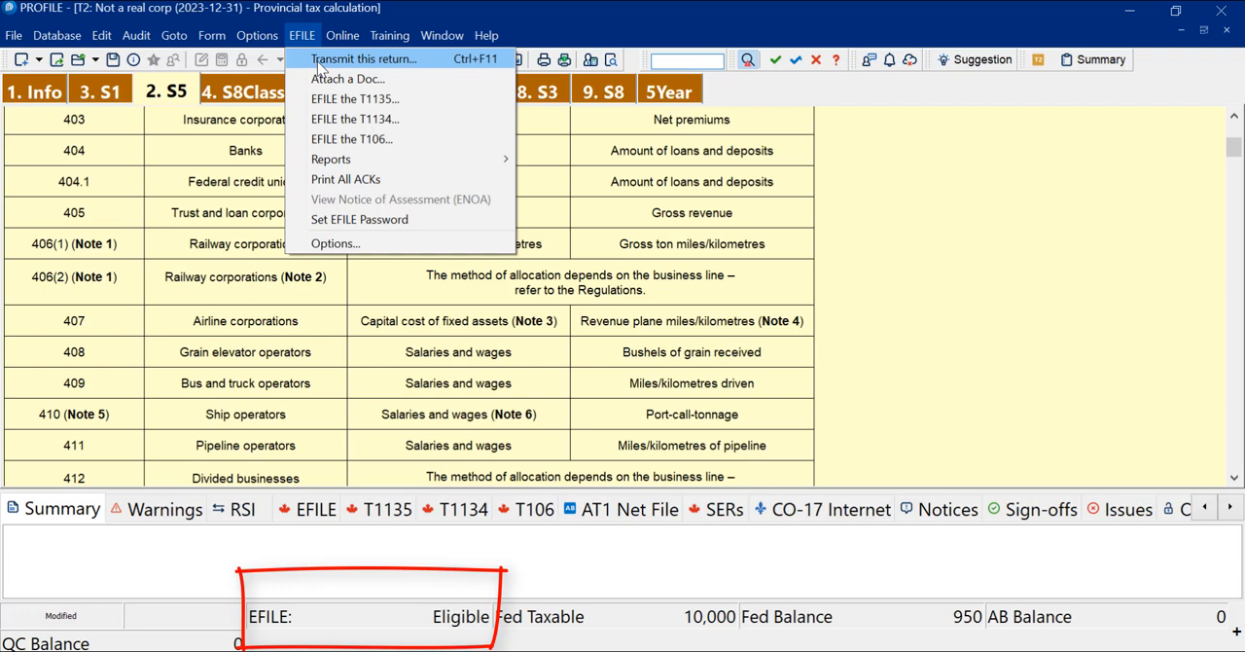
left_click(317, 62)
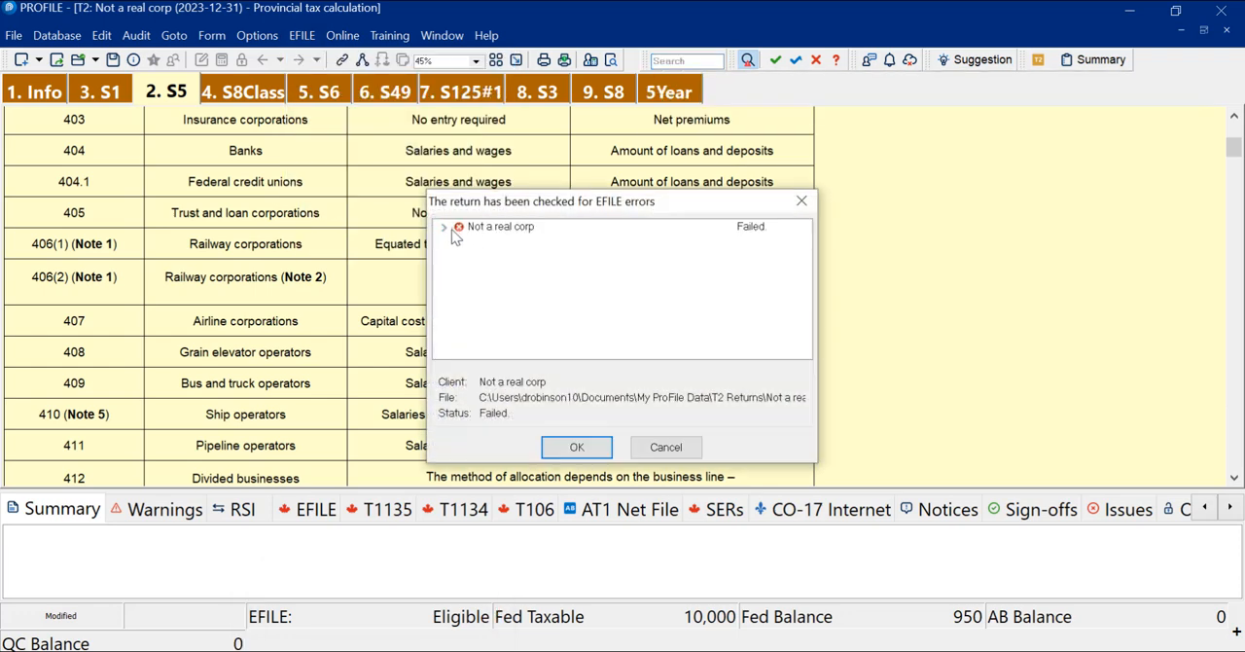
left_click(444, 227)
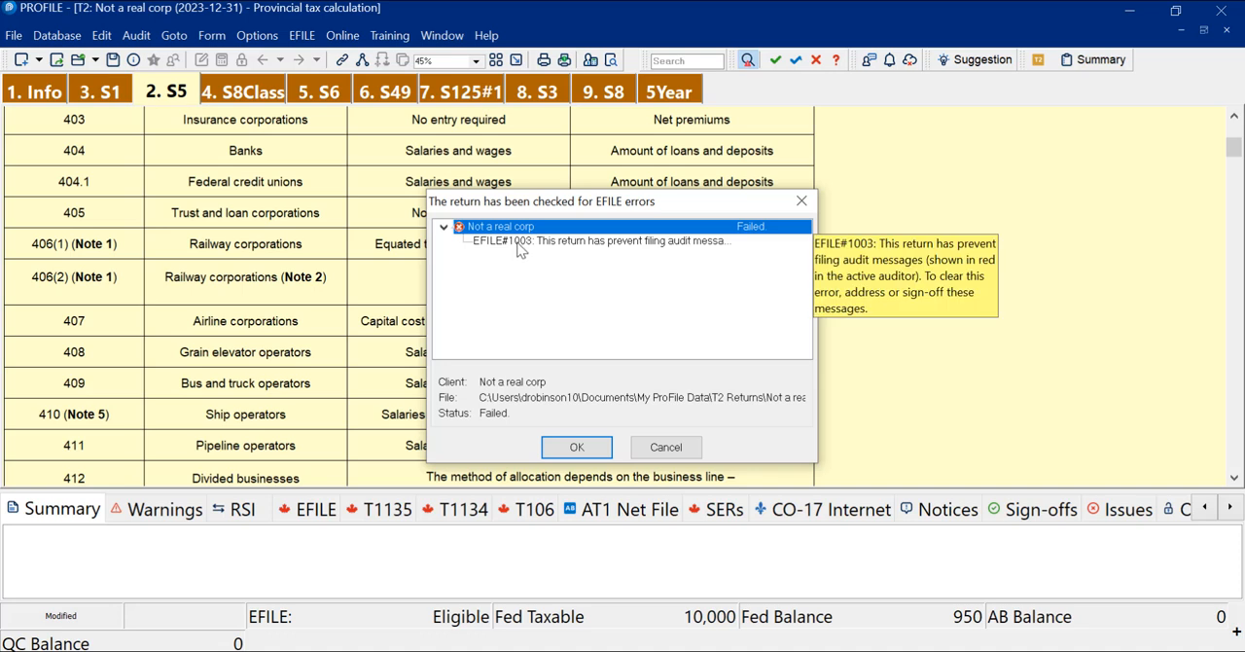
left_click(577, 446)
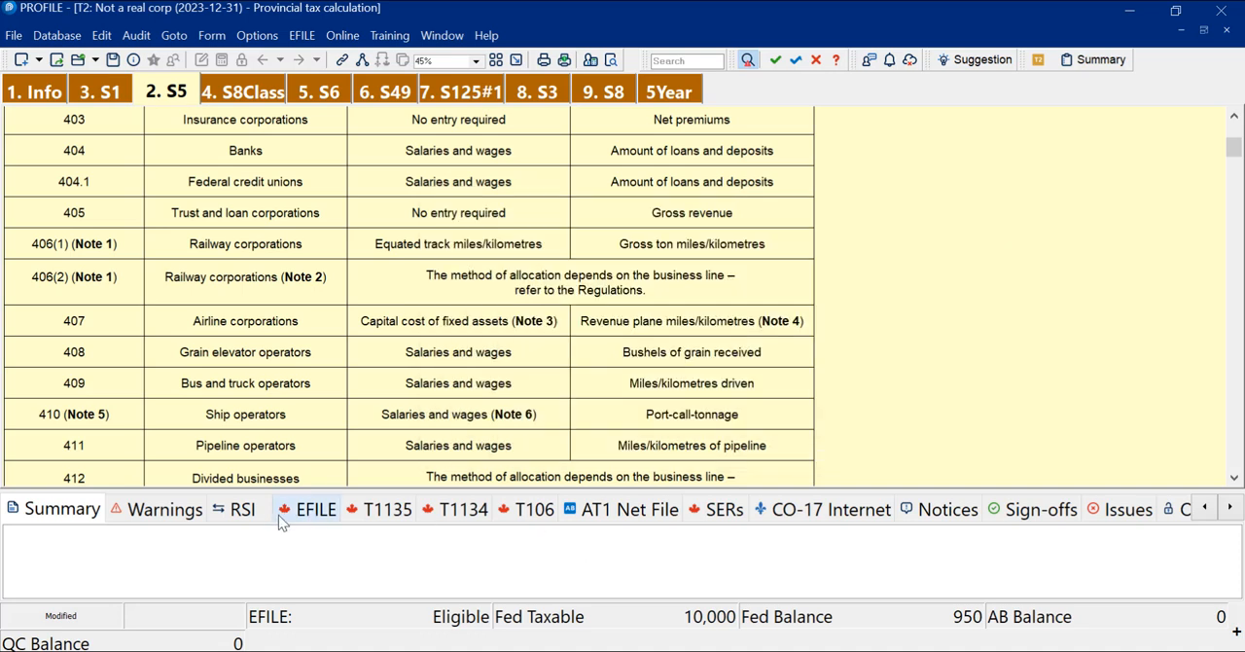
Step: Review the T2 return's RSI and EFILE messages in the auditor and go back to the summary
left_click(248, 513)
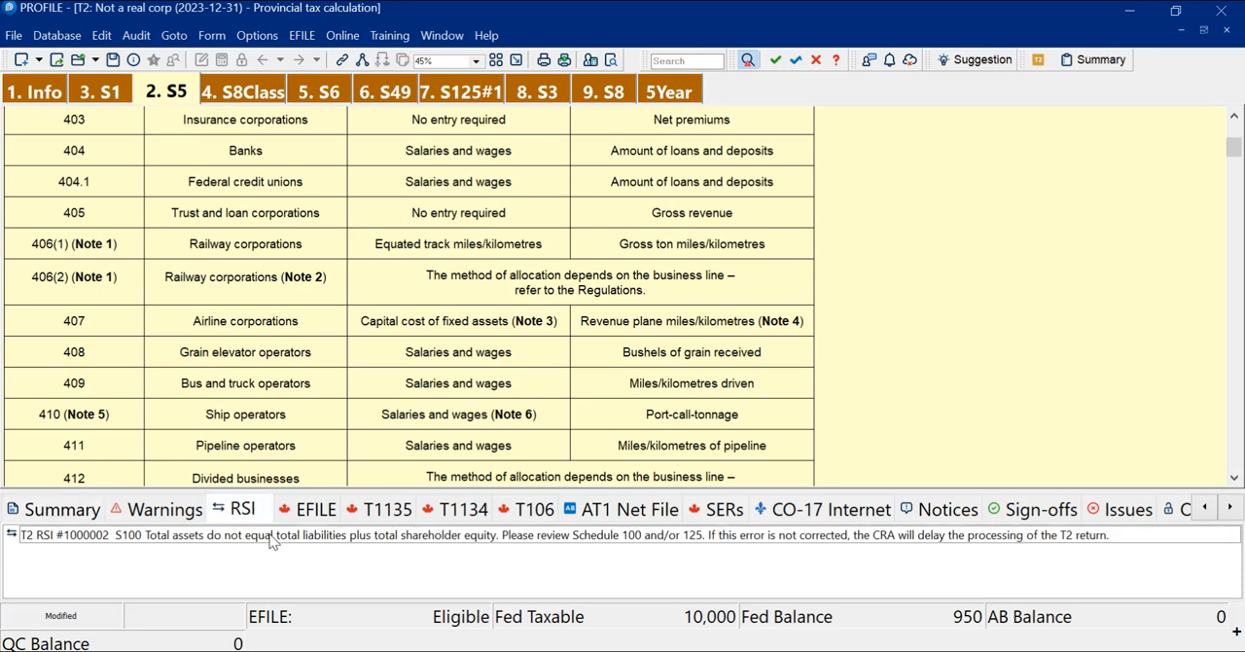
left_click(311, 511)
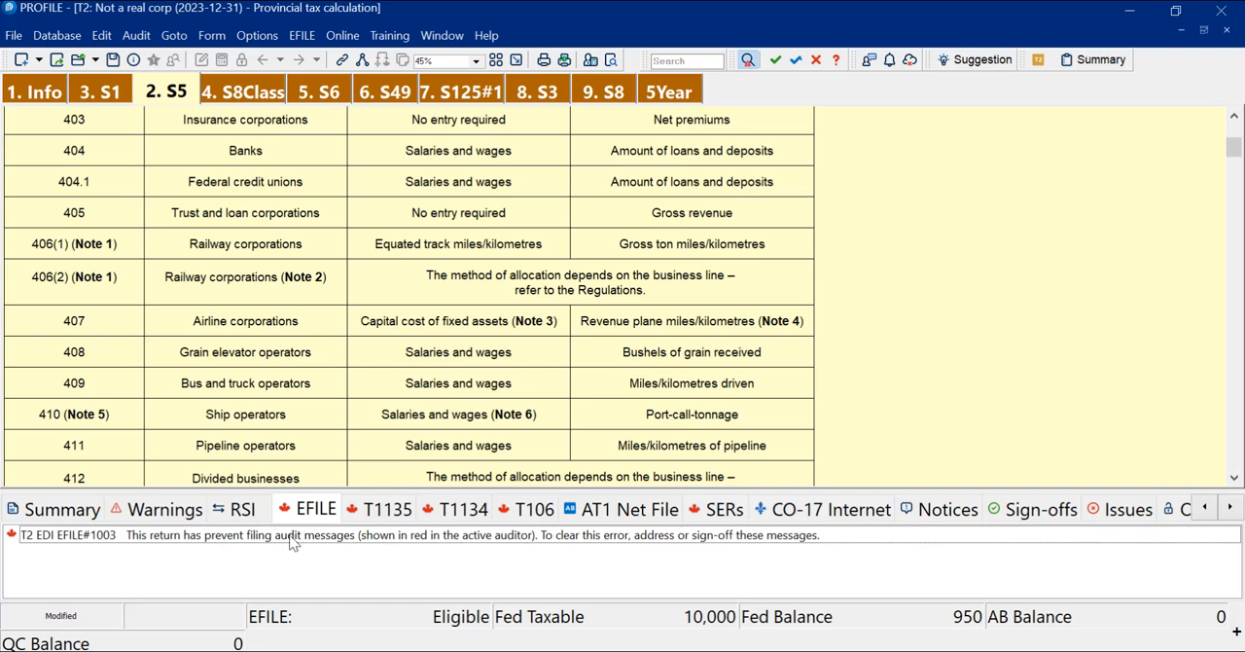
left_click(62, 510)
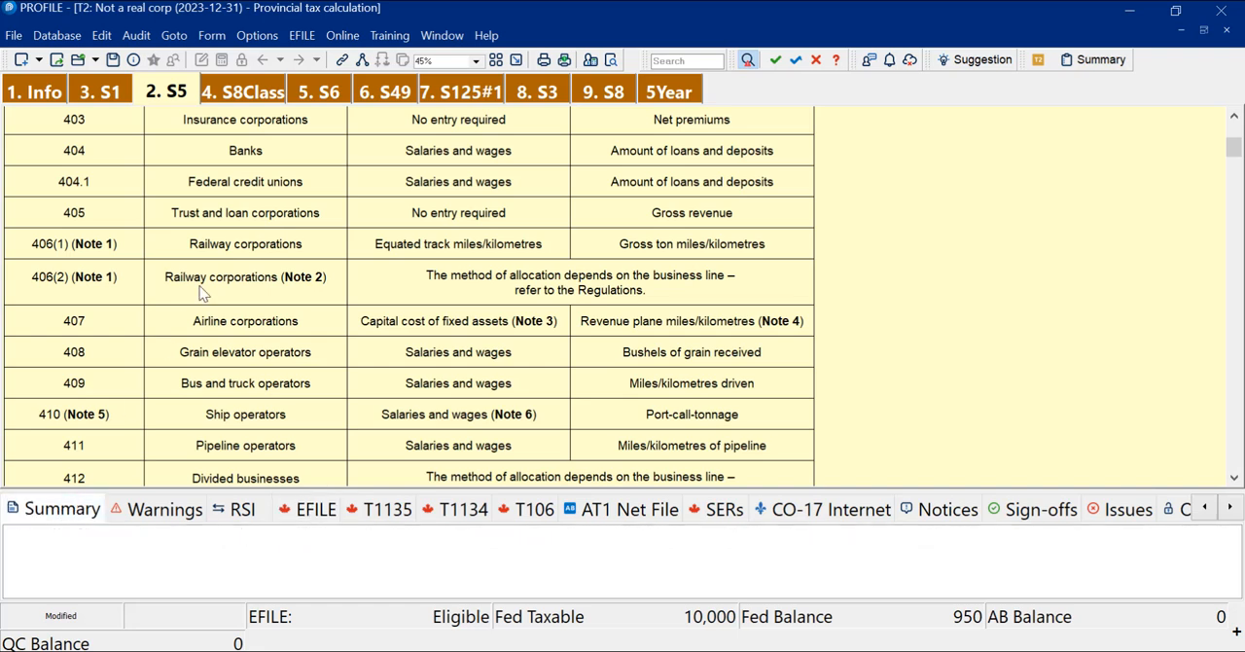
Step: Set the environment's audit options so the auditor's Summary tab includes RSI Errors and EFILE Errors
left_click(256, 43)
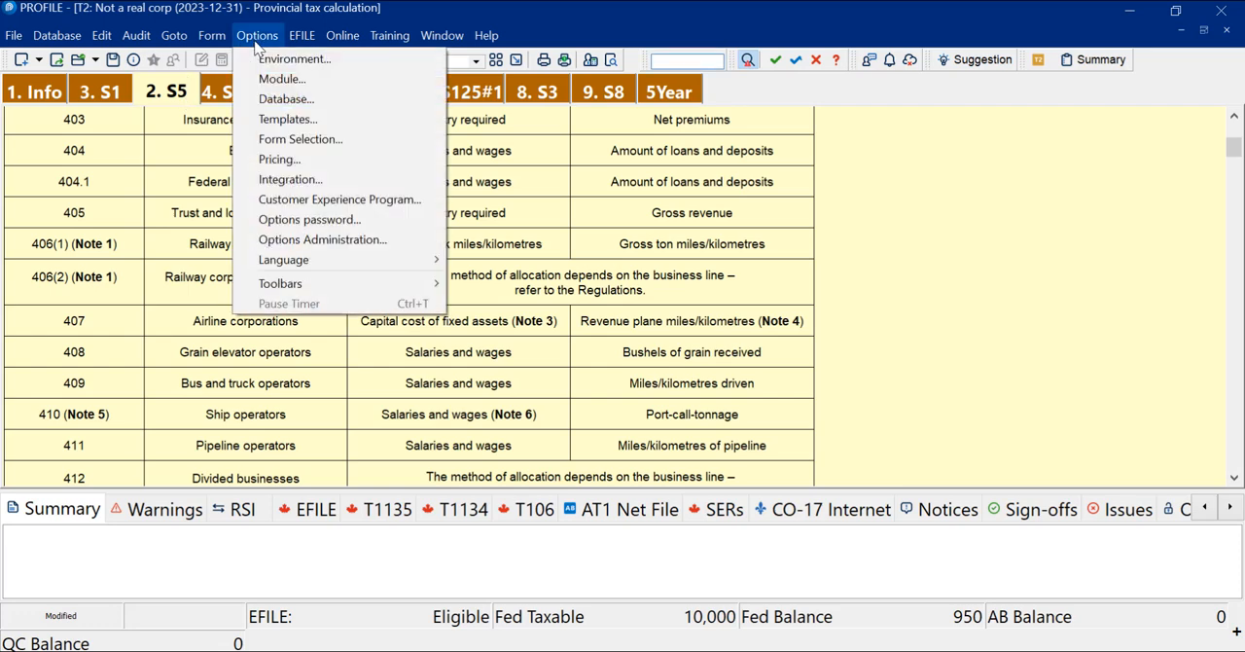
left_click(287, 59)
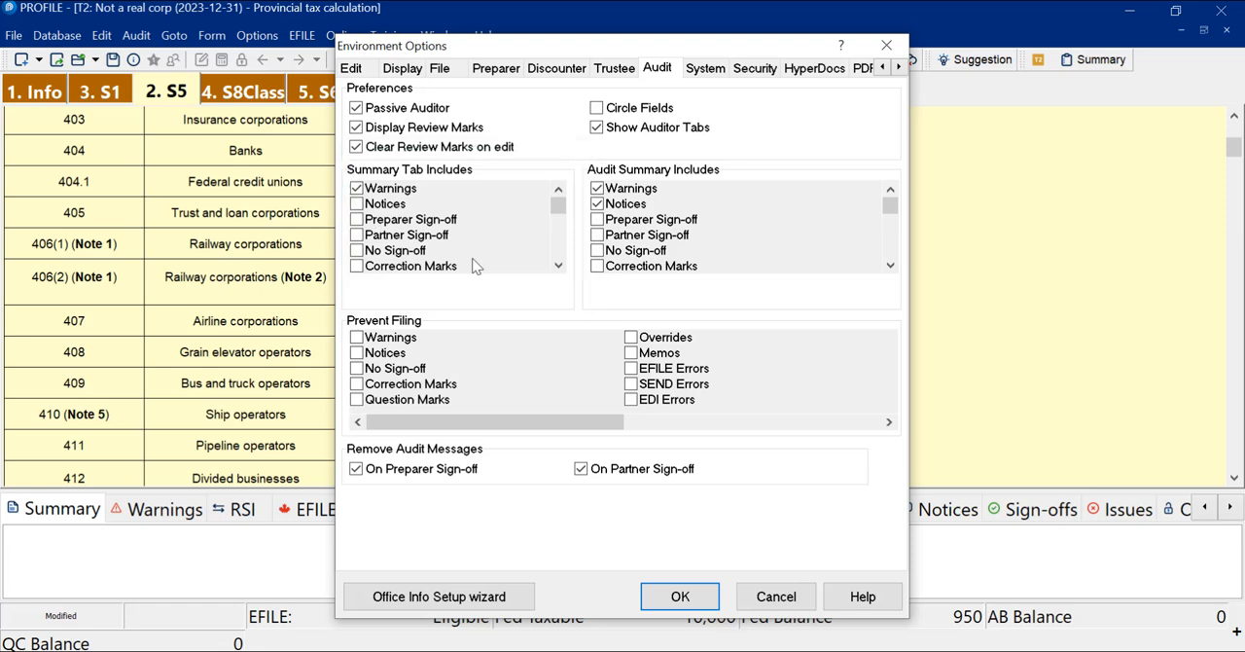
left_click(556, 267)
left_click(556, 267)
left_click(557, 268)
left_click(360, 252)
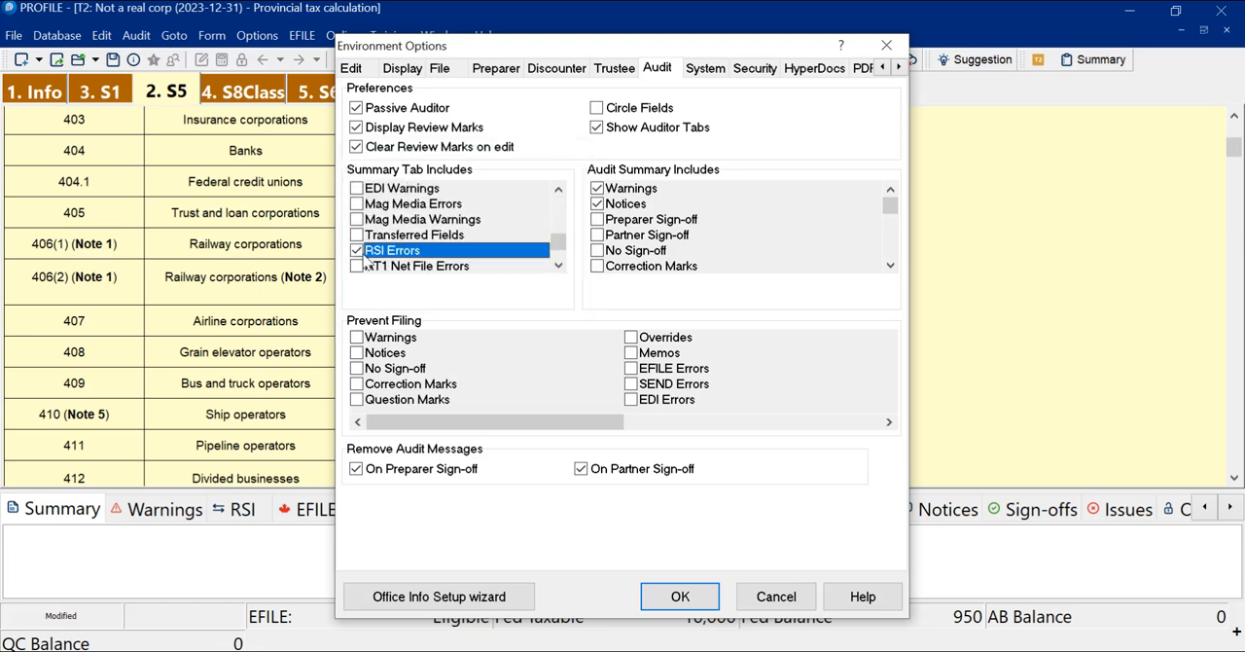
left_click(558, 188)
left_click(558, 189)
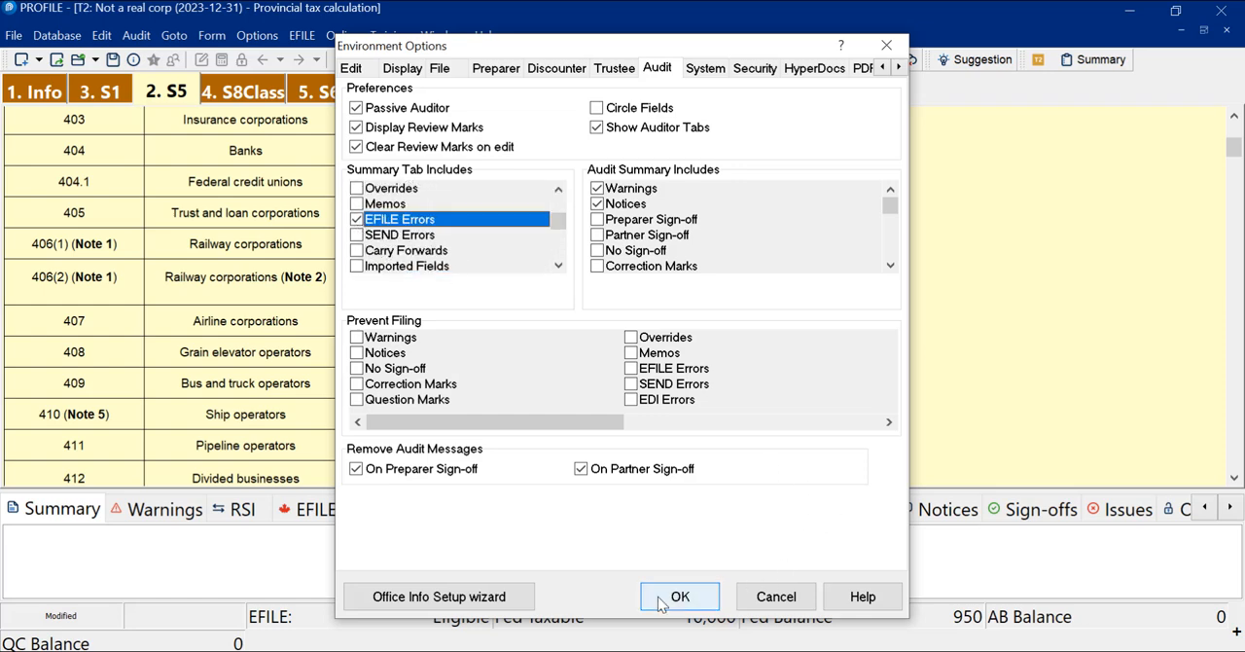
left_click(671, 597)
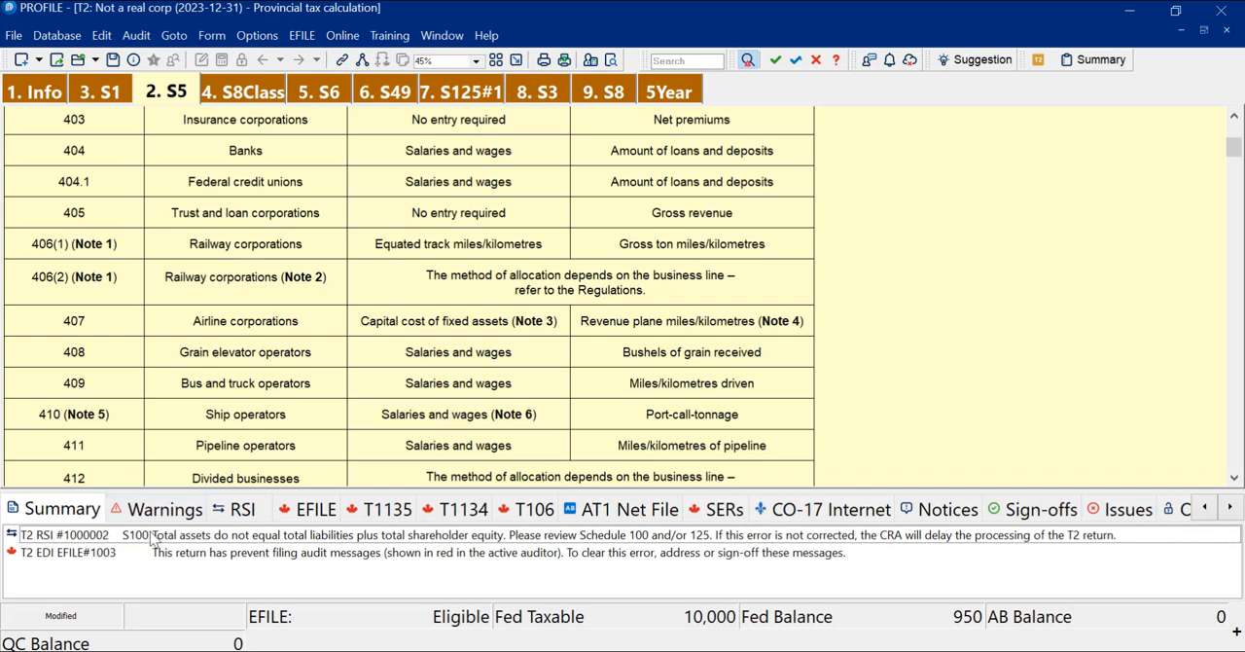
Step: Go to the Schedule 100 field behind the RSI total assets error and set current-year Cash and deposits to 1,000
left_click(88, 556)
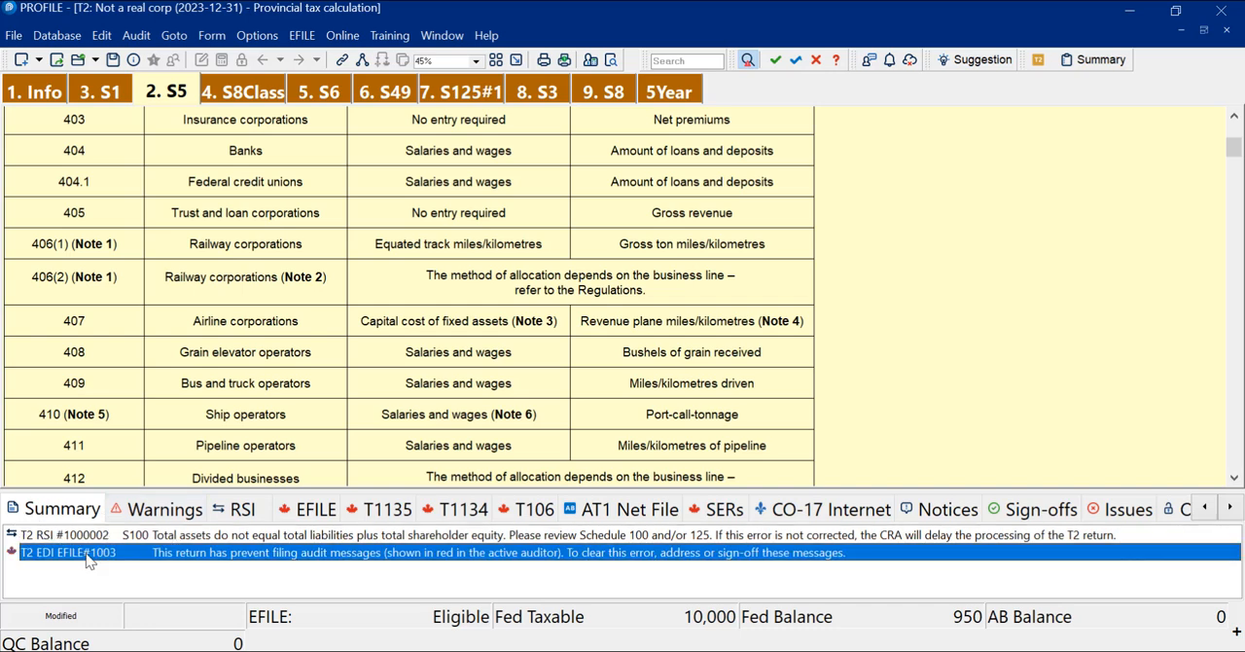
double_click(160, 536)
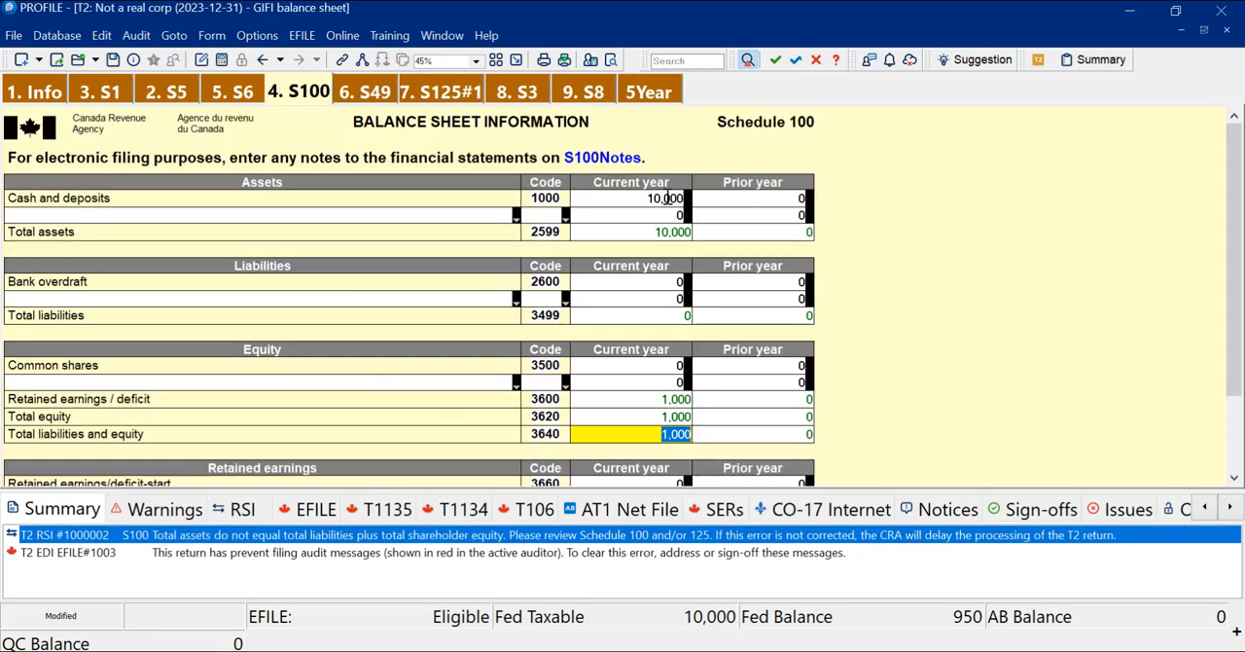
left_click(668, 197)
left_click(670, 198)
key("BackSpace")
key("Tab")
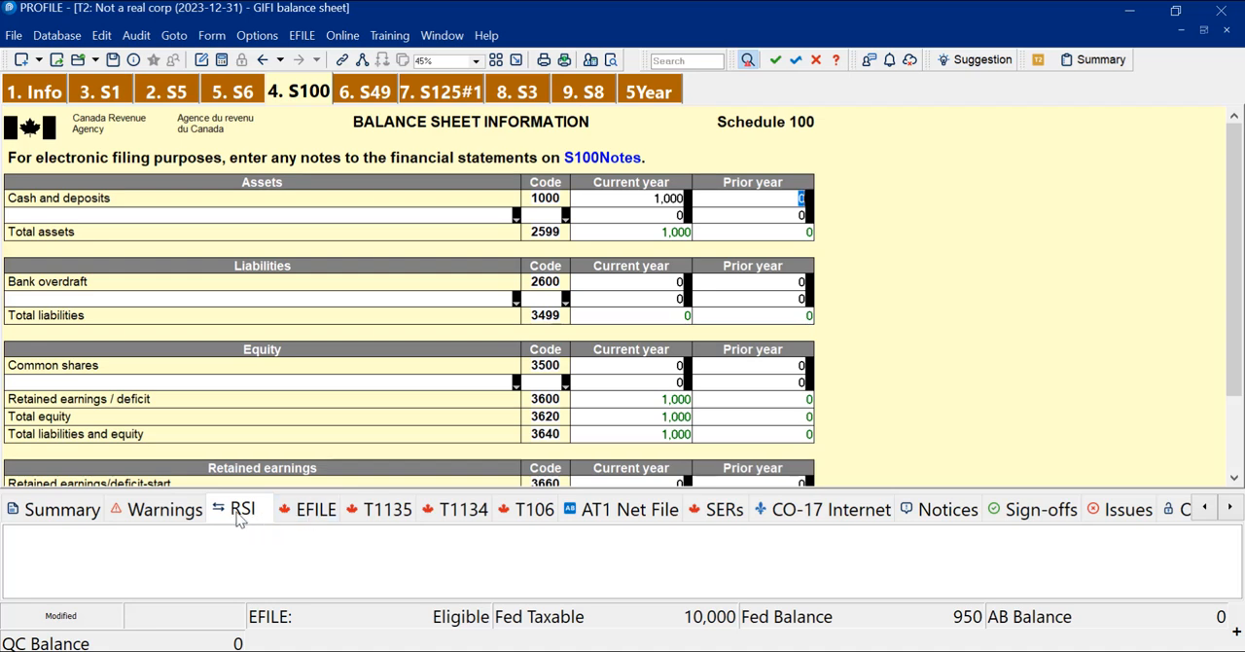
Step: Check the auditor's EFILE messages for the T2 return, run the EFILE check for Not a real corp and cancel out of the results
left_click(305, 513)
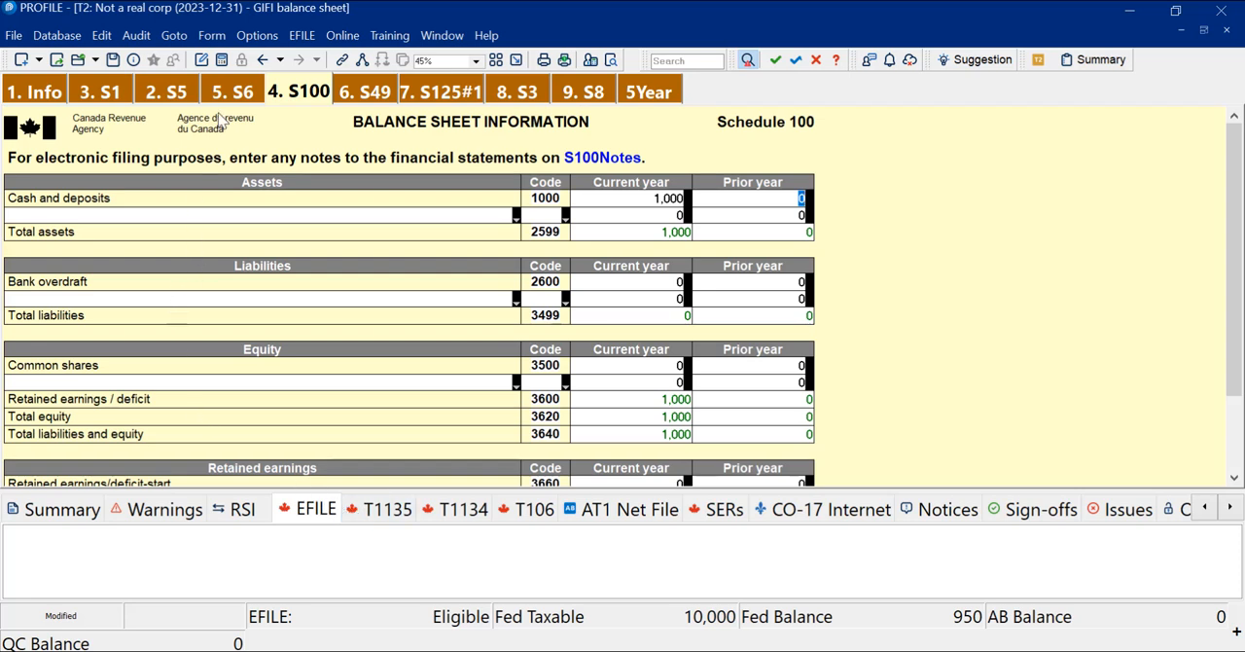
left_click(301, 39)
left_click(331, 58)
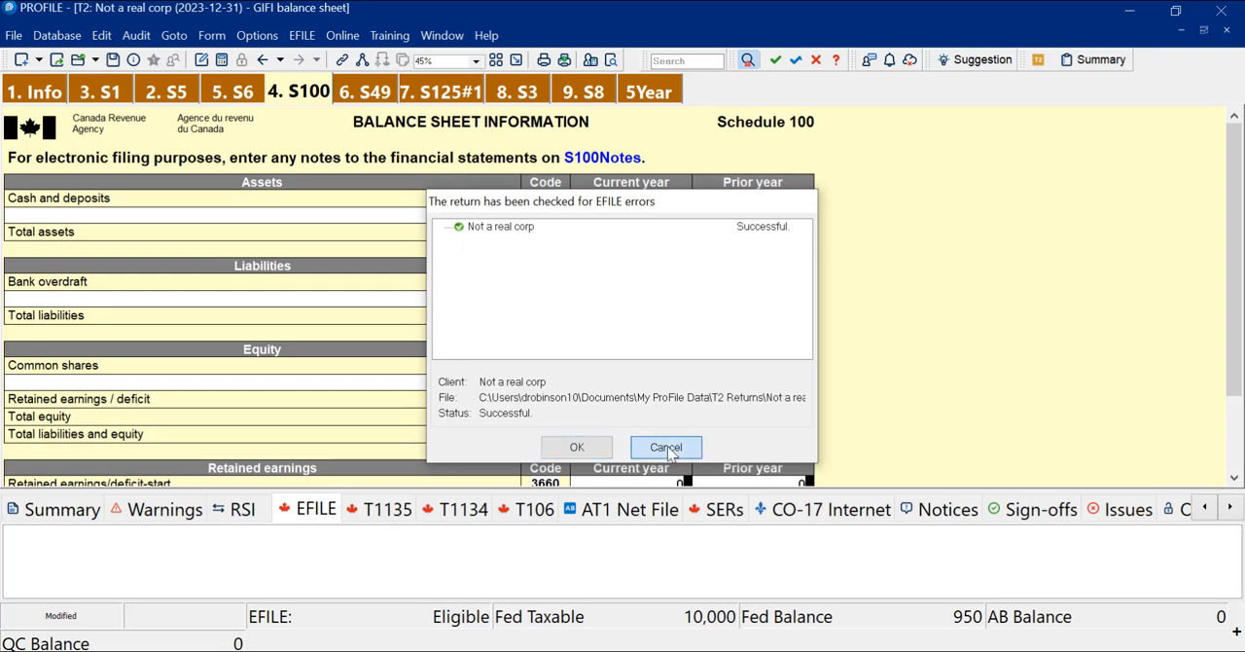
left_click(667, 445)
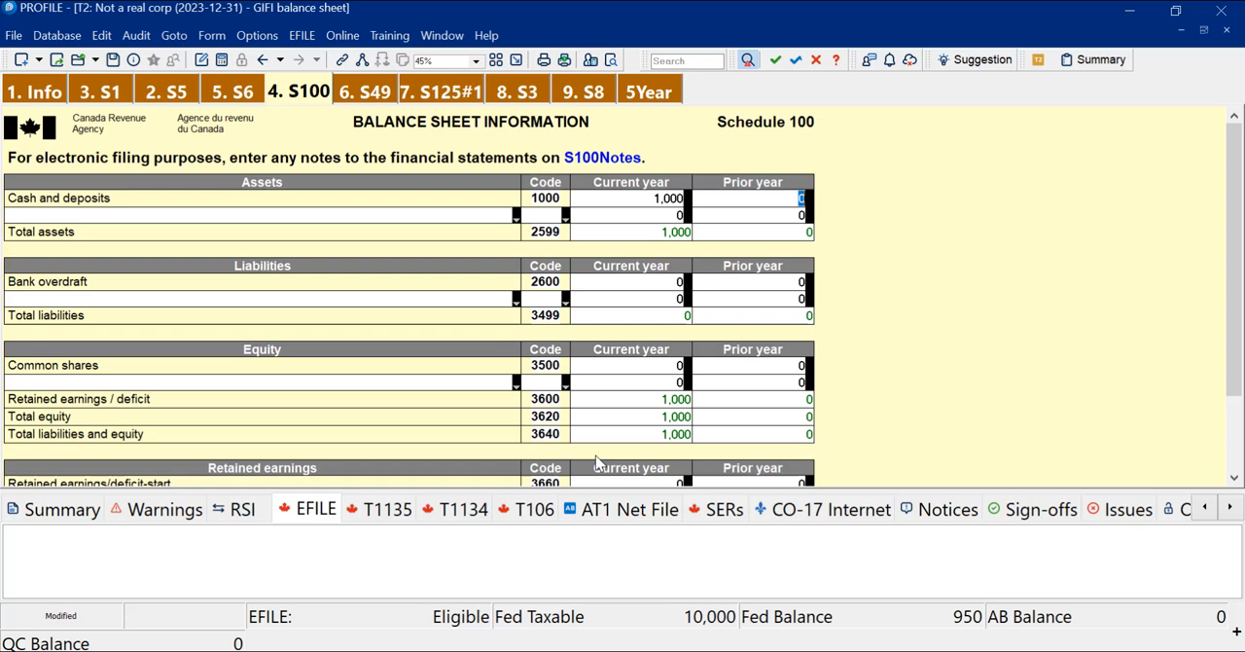
Step: Review the T2 return's summary, warnings, RSI and EFILE messages in the auditor
left_click(62, 510)
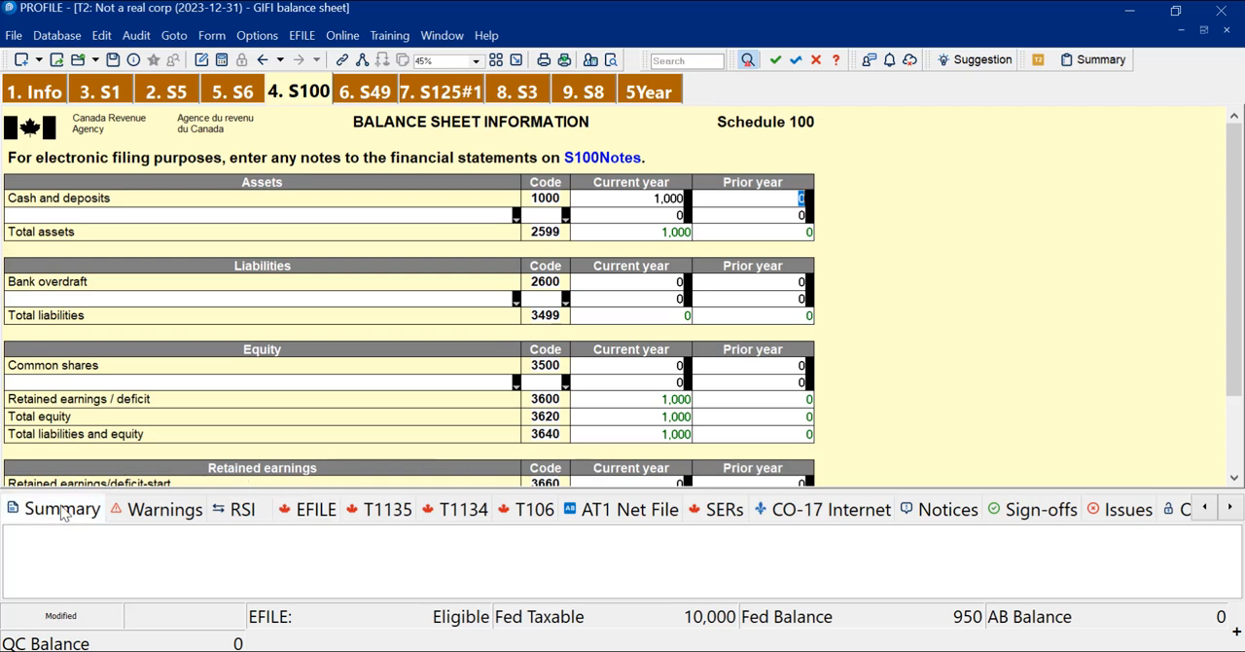
left_click(146, 502)
left_click(242, 510)
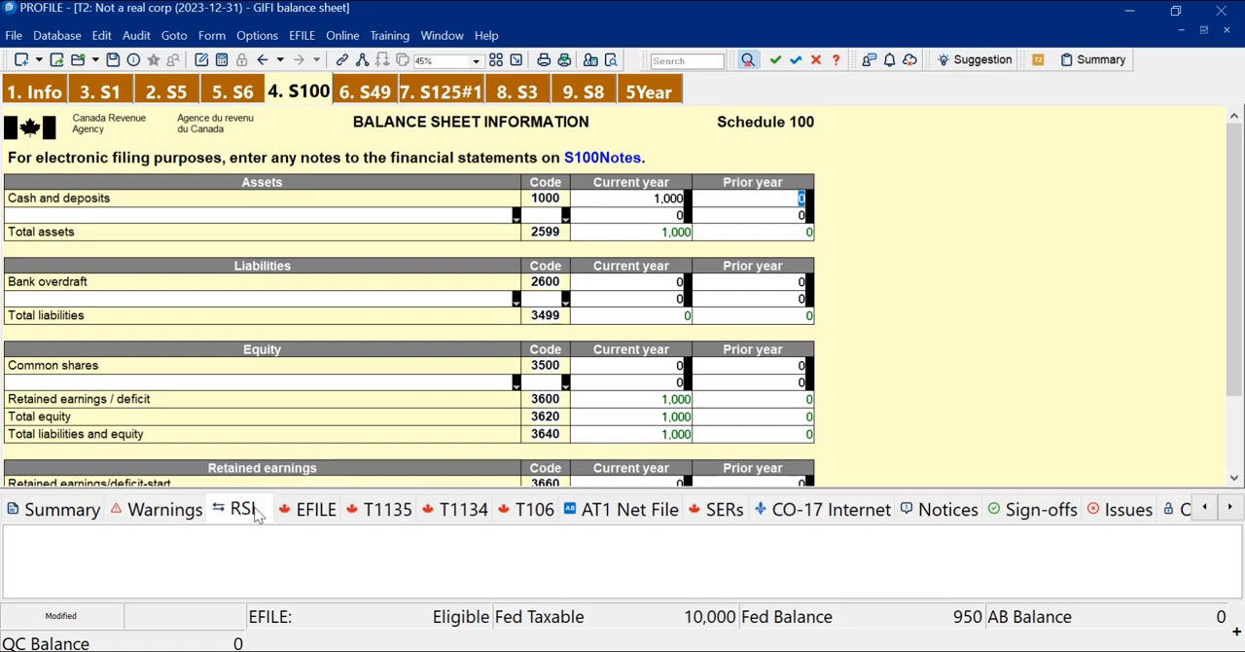
left_click(307, 512)
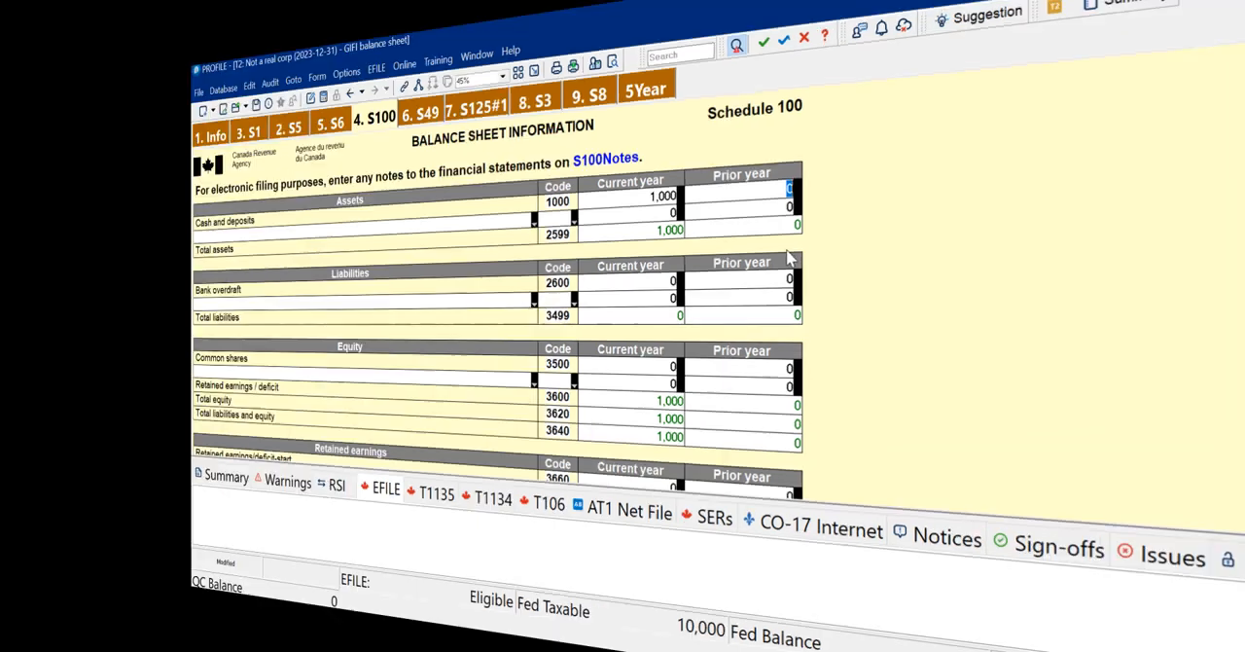